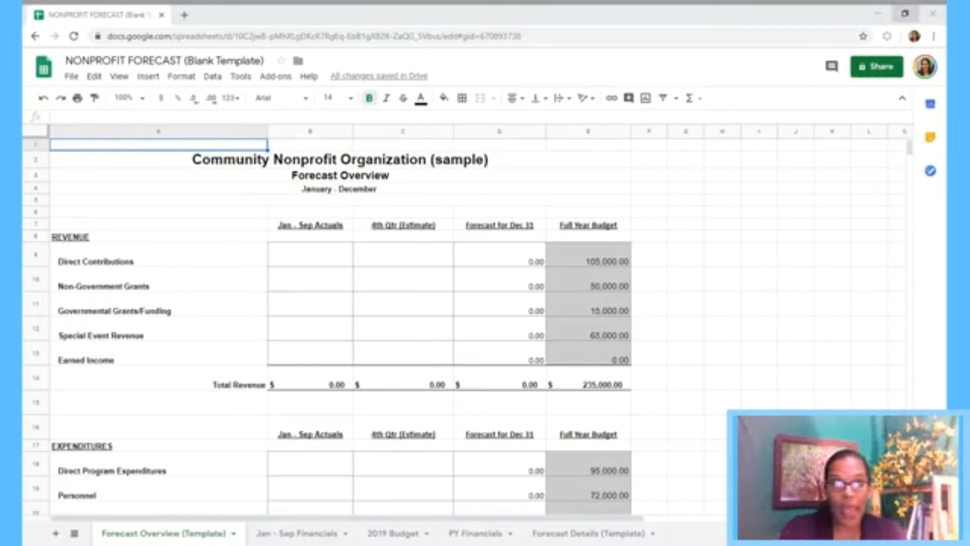
Reduce the browser window from full screen and narrow column A so the Full Year Budget column fits in view.
{"action": "left_click", "coordinate": [713, 209]}
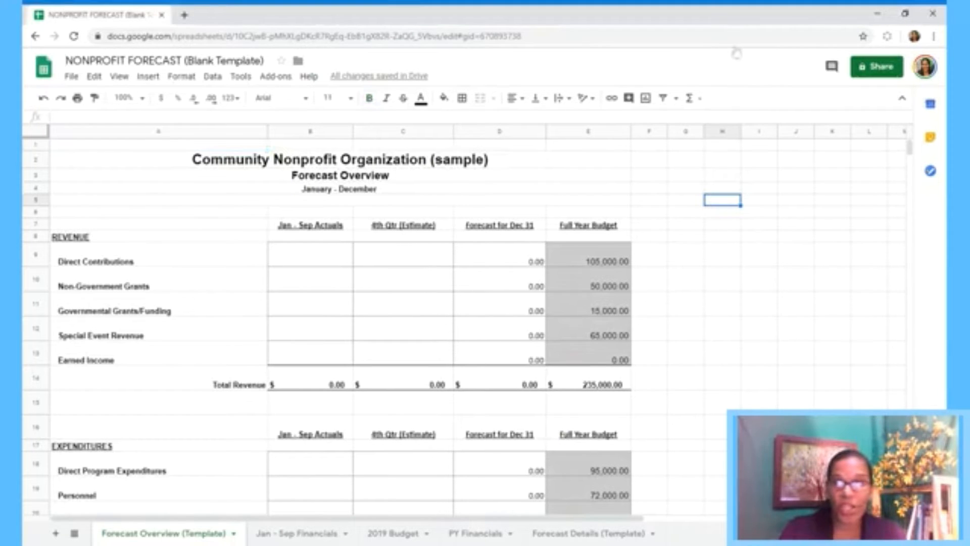
{"action": "left_click", "coordinate": [905, 13]}
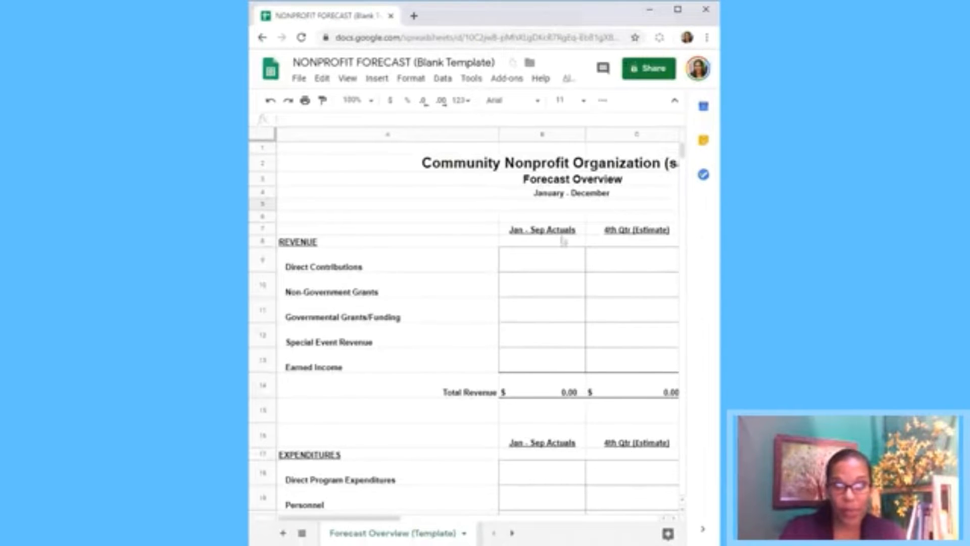
{"action": "left_click", "coordinate": [540, 260]}
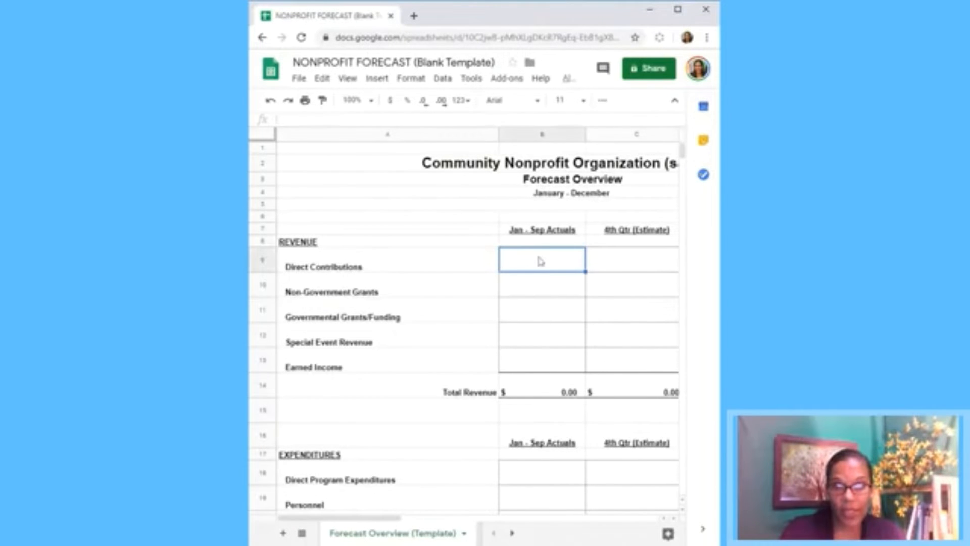
{"action": "left_click", "coordinate": [540, 289]}
{"action": "left_click", "coordinate": [548, 315]}
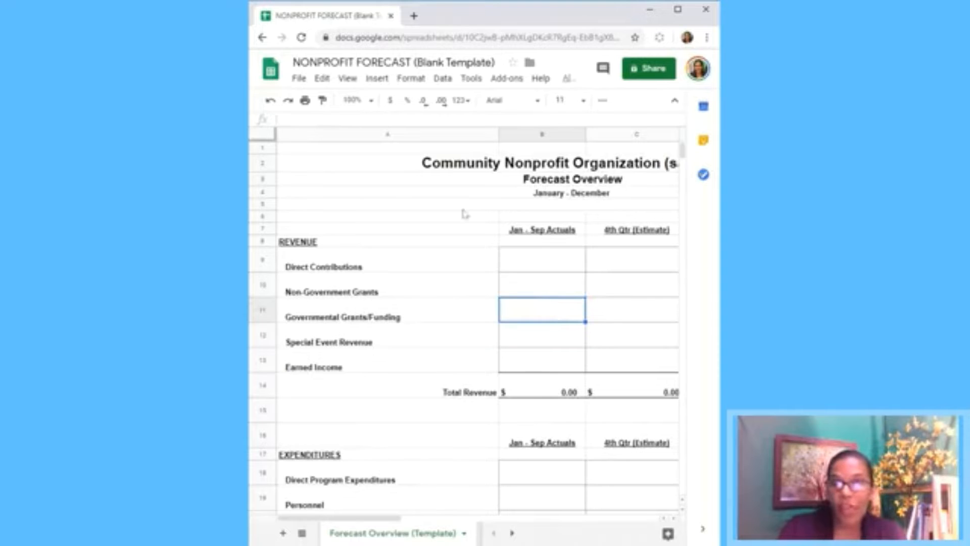
{"action": "left_click_drag", "start_coordinate": [251, 192], "coordinate": [236, 197]}
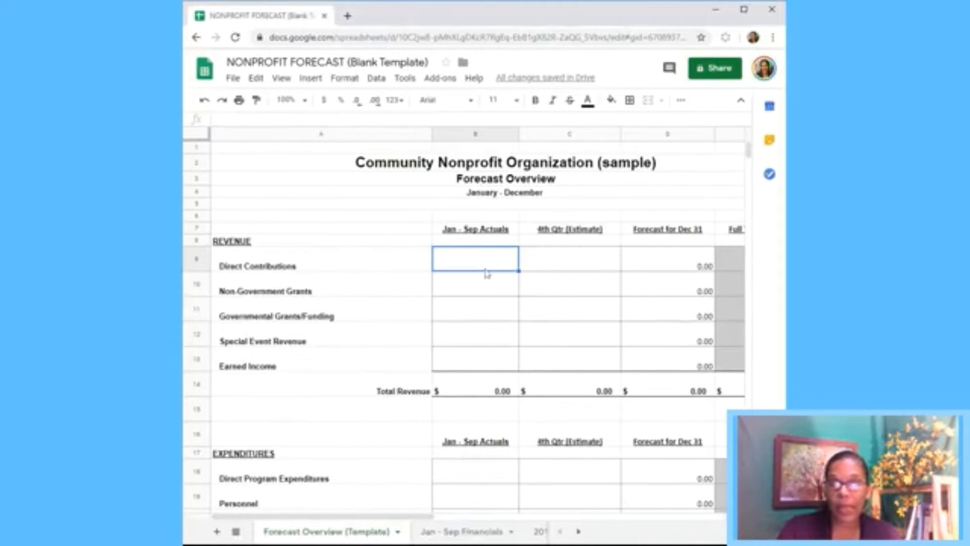
{"action": "key", "text": "Tab"}
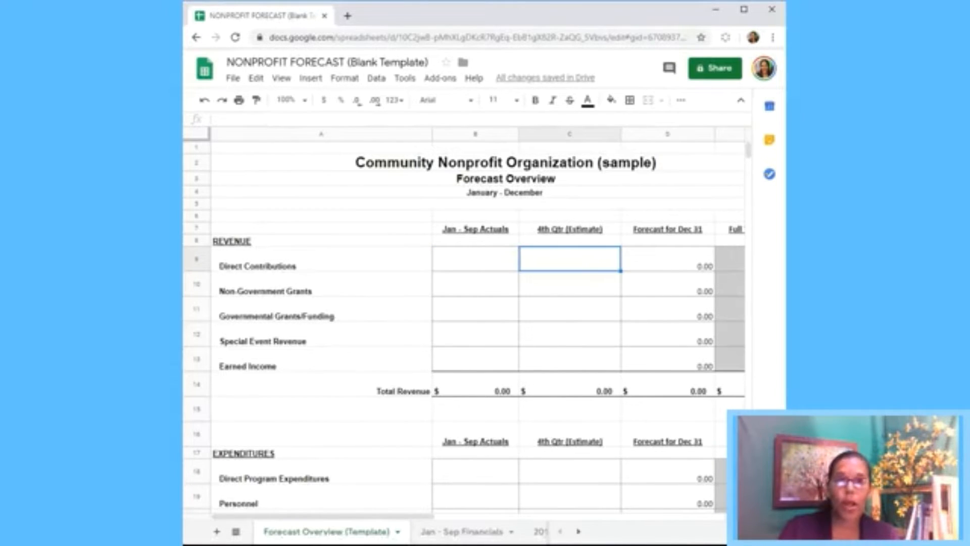
{"action": "left_click_drag", "start_coordinate": [432, 134], "coordinate": [362, 134]}
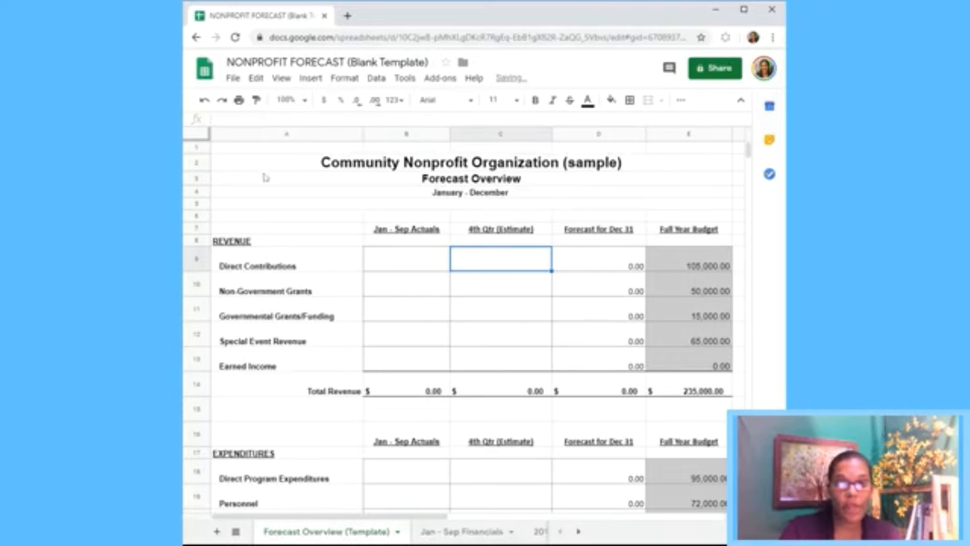
Review the revenue categories, the 4th Qtr (Estimate) column and the Full Year Budget amounts on the Forecast Overview sheet.
{"action": "left_click_drag", "start_coordinate": [265, 162], "coordinate": [288, 315]}
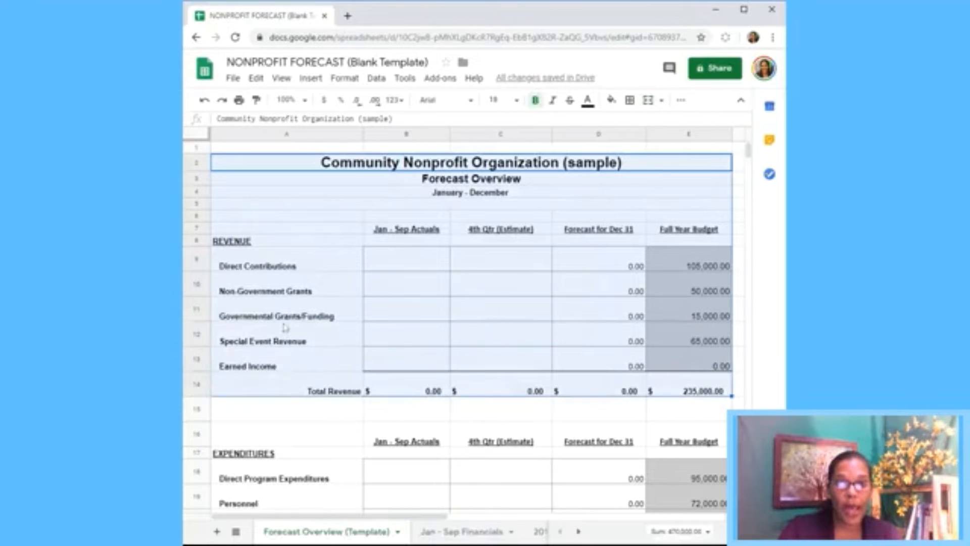
{"action": "left_click", "coordinate": [282, 314]}
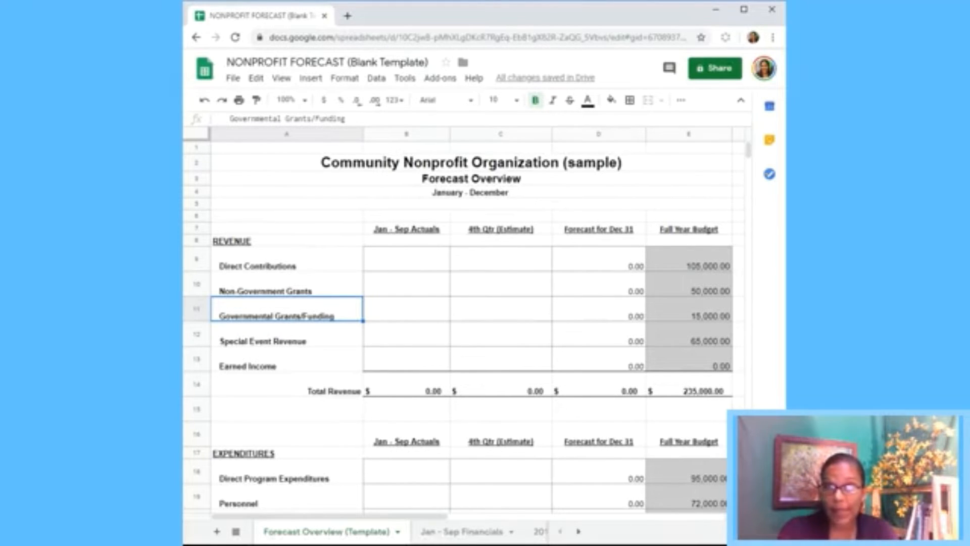
{"action": "left_click", "coordinate": [507, 238]}
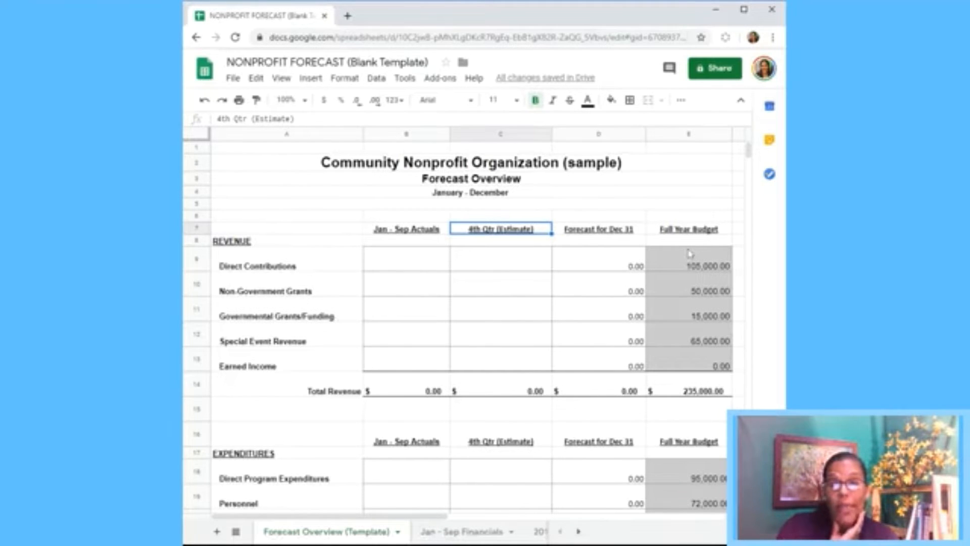
{"action": "left_click_drag", "start_coordinate": [687, 274], "coordinate": [682, 338]}
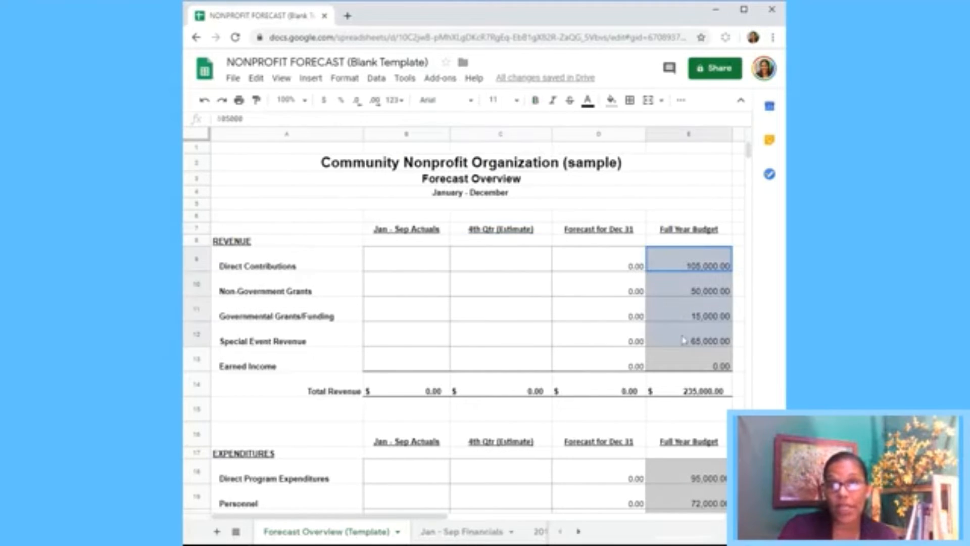
{"action": "left_click", "coordinate": [677, 343]}
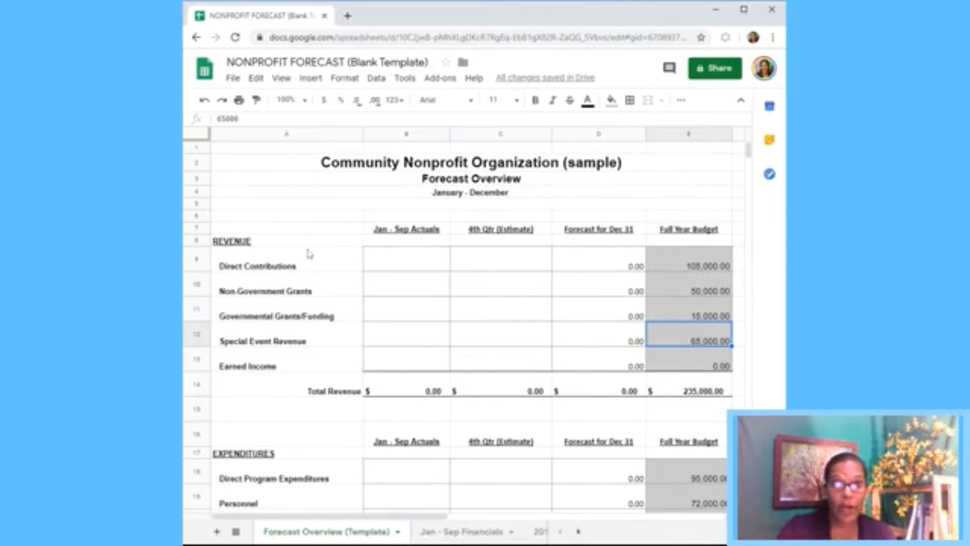
{"action": "left_click", "coordinate": [307, 265]}
{"action": "left_click_drag", "start_coordinate": [307, 264], "coordinate": [297, 375]}
Examine the expenditure categories and the Net Operating Revenue section of the Forecast Overview sheet.
{"action": "key", "text": "Down"}
{"action": "key", "text": "Down"}
{"action": "key", "text": "Down"}
{"action": "key", "text": "Down"}
{"action": "key", "text": "Down"}
{"action": "key", "text": "Down"}
{"action": "key", "text": "Down"}
{"action": "key", "text": "Down"}
{"action": "key", "text": "Down"}
{"action": "key", "text": "Down"}
{"action": "key", "text": "Down"}
{"action": "key", "text": "Down"}
{"action": "key", "text": "Down"}
{"action": "key", "text": "Down"}
{"action": "key", "text": "Down"}
{"action": "key", "text": "Down"}
{"action": "key", "text": "Down"}
{"action": "key", "text": "Down"}
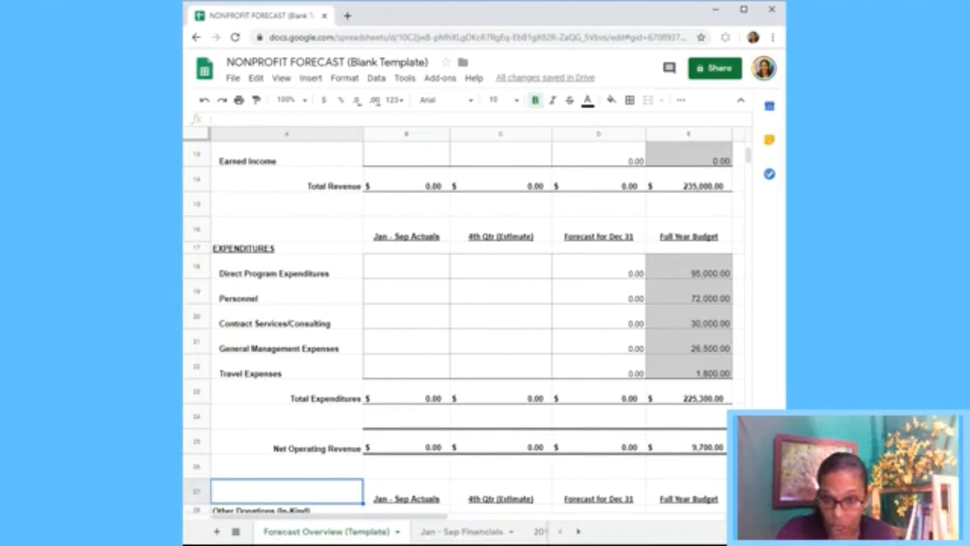
{"action": "left_click", "coordinate": [260, 359]}
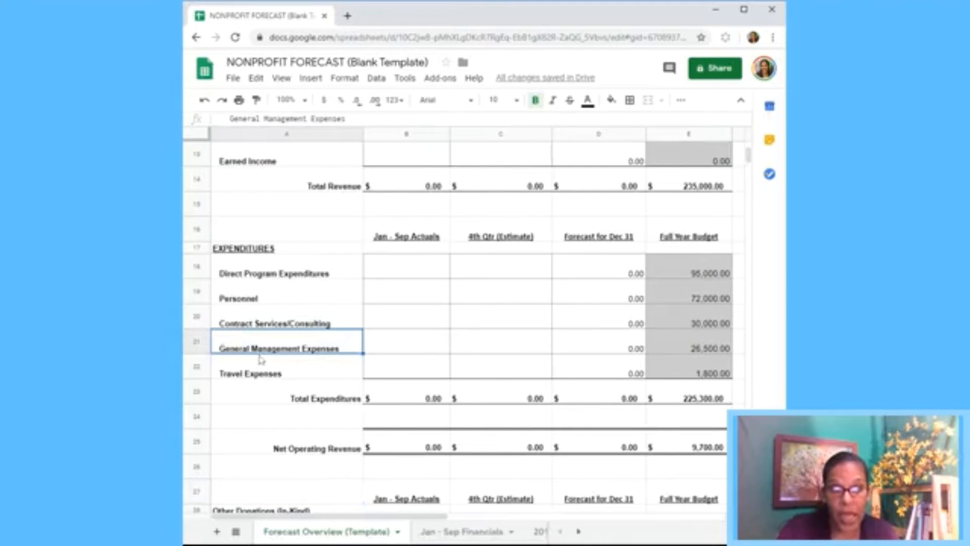
Look at the detailed expense items on the Forecast Details (Template) sheet and return to the revenue section of Forecast Overview (Template).
{"action": "left_click", "coordinate": [578, 531]}
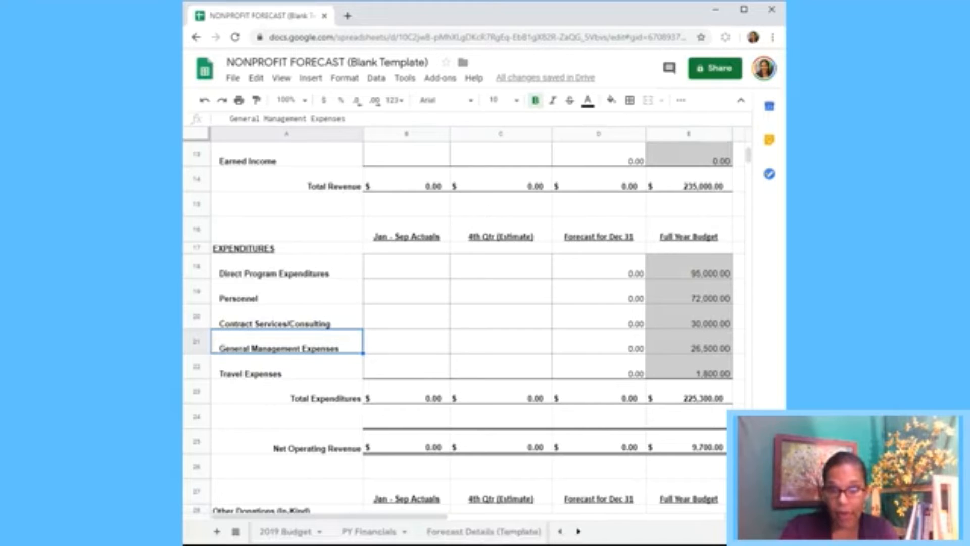
{"action": "left_click", "coordinate": [502, 533]}
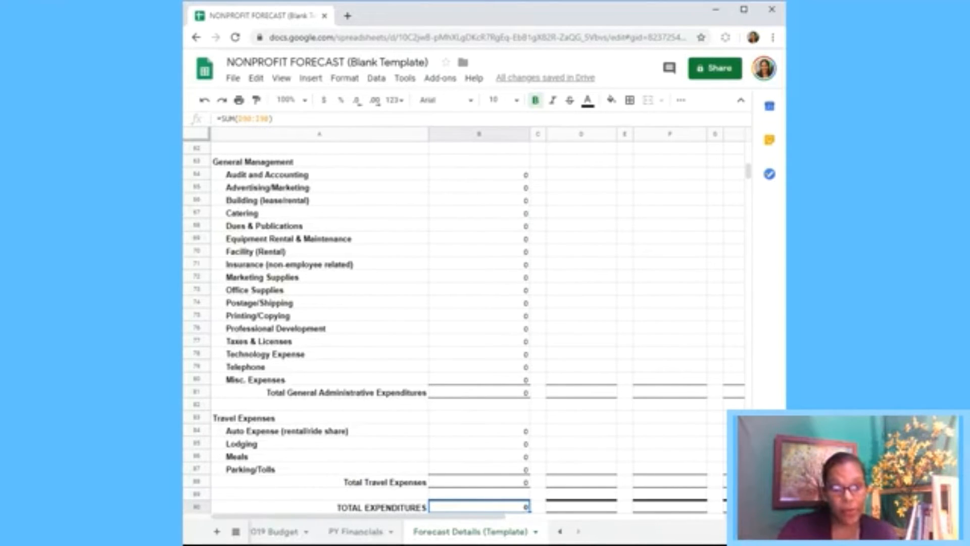
{"action": "left_click", "coordinate": [559, 532]}
{"action": "left_click", "coordinate": [560, 531]}
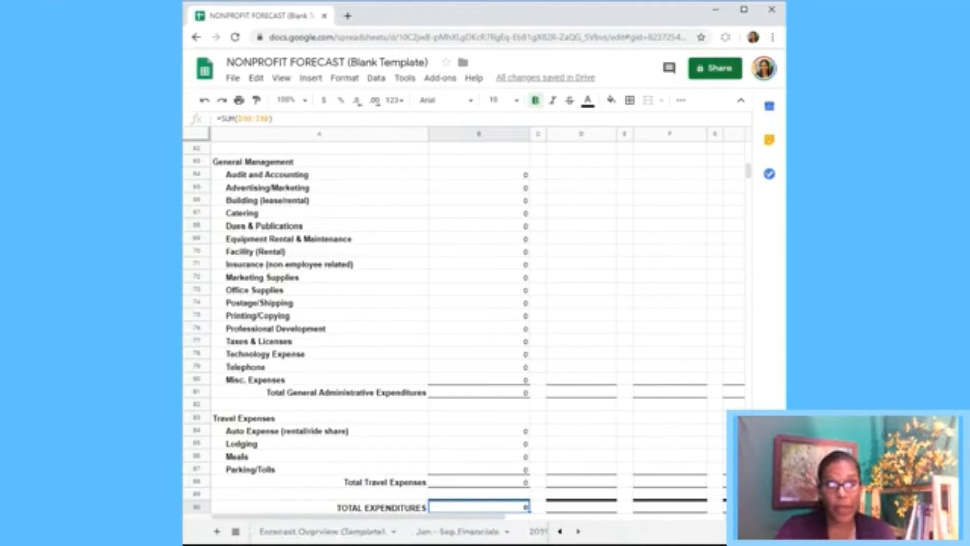
{"action": "left_click", "coordinate": [281, 536]}
{"action": "left_click", "coordinate": [480, 271]}
{"action": "key", "text": "Up"}
{"action": "key", "text": "Up"}
{"action": "key", "text": "Up"}
{"action": "key", "text": "Up"}
{"action": "key", "text": "Up"}
{"action": "key", "text": "Up"}
{"action": "key", "text": "Up"}
{"action": "key", "text": "Up"}
{"action": "key", "text": "Up"}
{"action": "key", "text": "Up"}
{"action": "key", "text": "Up"}
{"action": "key", "text": "Up"}
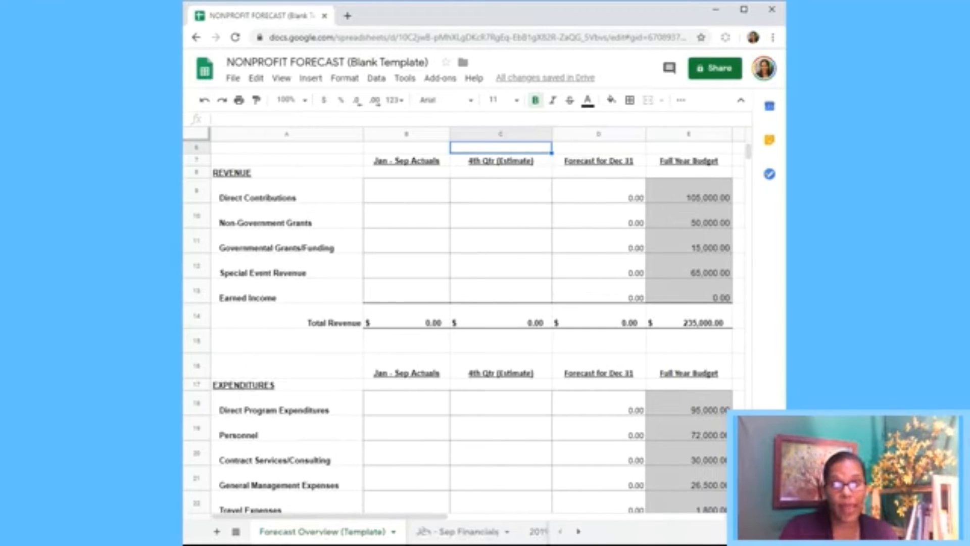
Copy the five revenue amounts from the Jan - Sep Financials sheet into the Jan - Sep Actuals revenue cells of Forecast Overview.
{"action": "left_click", "coordinate": [435, 536]}
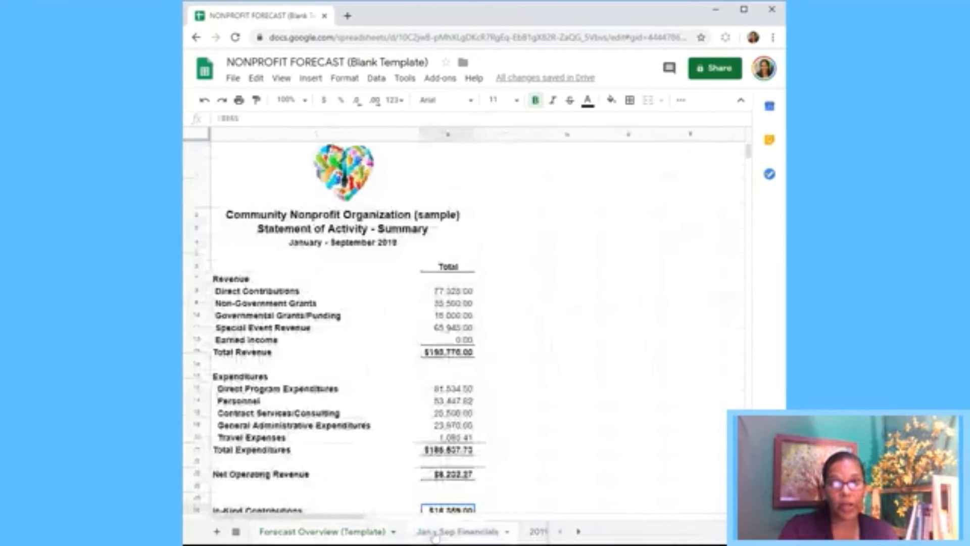
{"action": "left_click_drag", "start_coordinate": [447, 293], "coordinate": [446, 344]}
{"action": "key", "text": "ctrl+c"}
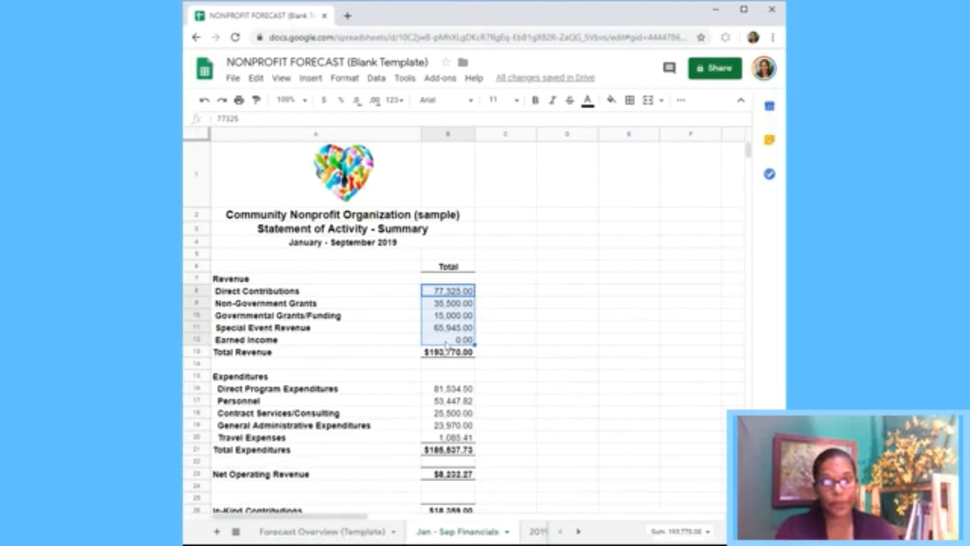
{"action": "left_click", "coordinate": [292, 534]}
{"action": "left_click", "coordinate": [399, 192]}
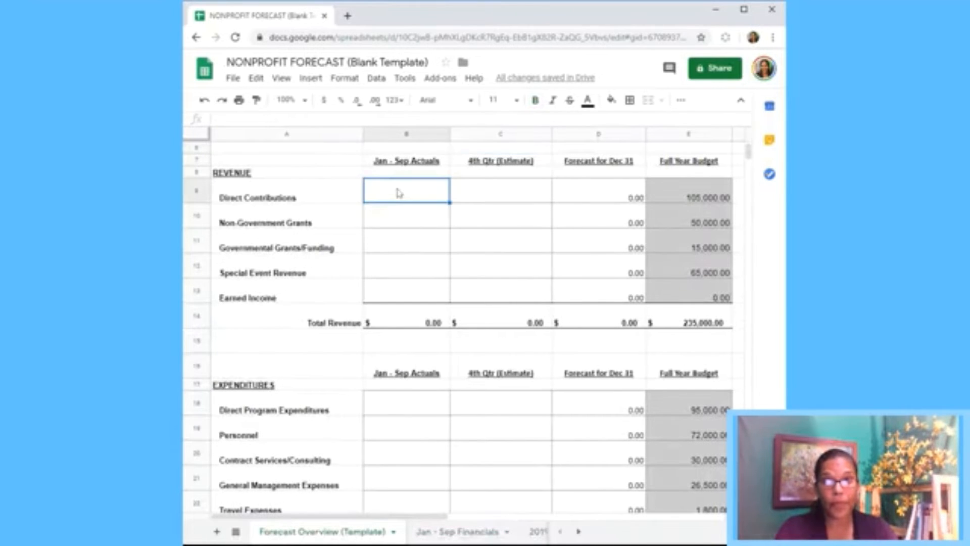
{"action": "key", "text": "ctrl+v"}
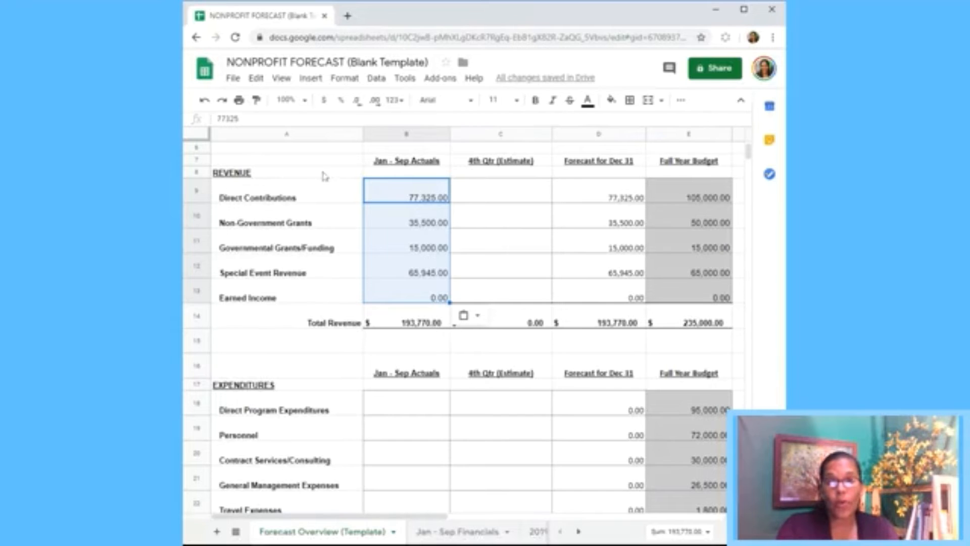
Apply all borders to the Jan - Sep Actuals cells from Direct Contributions through Earned Income.
{"action": "left_click", "coordinate": [412, 201]}
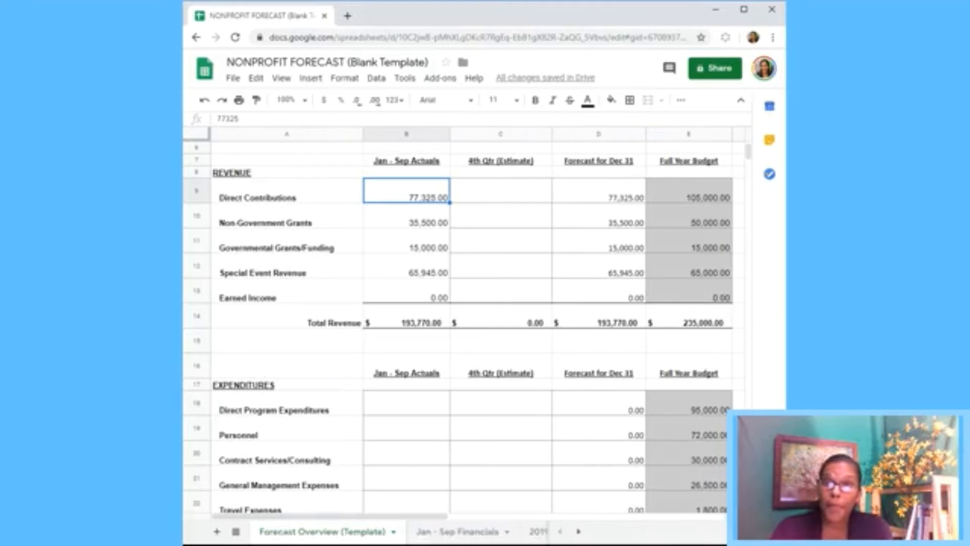
{"action": "left_click_drag", "start_coordinate": [434, 189], "coordinate": [435, 298]}
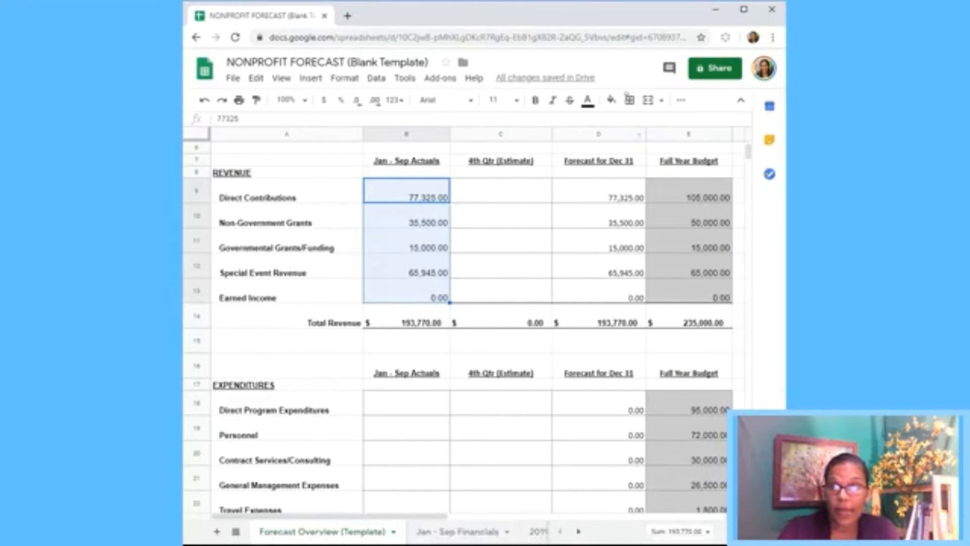
{"action": "left_click", "coordinate": [629, 100]}
{"action": "left_click", "coordinate": [635, 126]}
{"action": "left_click", "coordinate": [559, 243]}
Copy the Total Revenue cell of the 4th Qtr (Estimate) column into the Jan - Sep Actuals Total Revenue cell.
{"action": "left_click", "coordinate": [481, 318]}
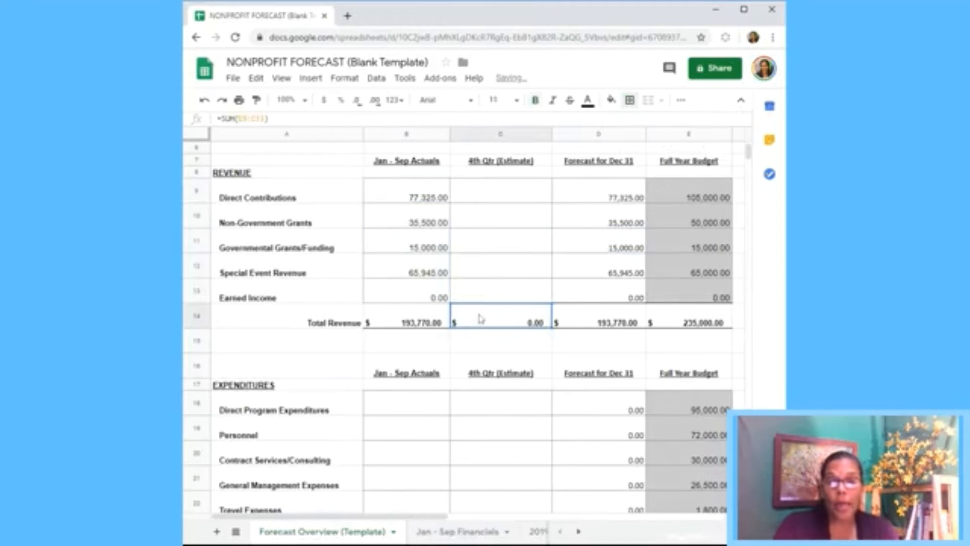
{"action": "key", "text": "ctrl+c"}
{"action": "left_click", "coordinate": [423, 322]}
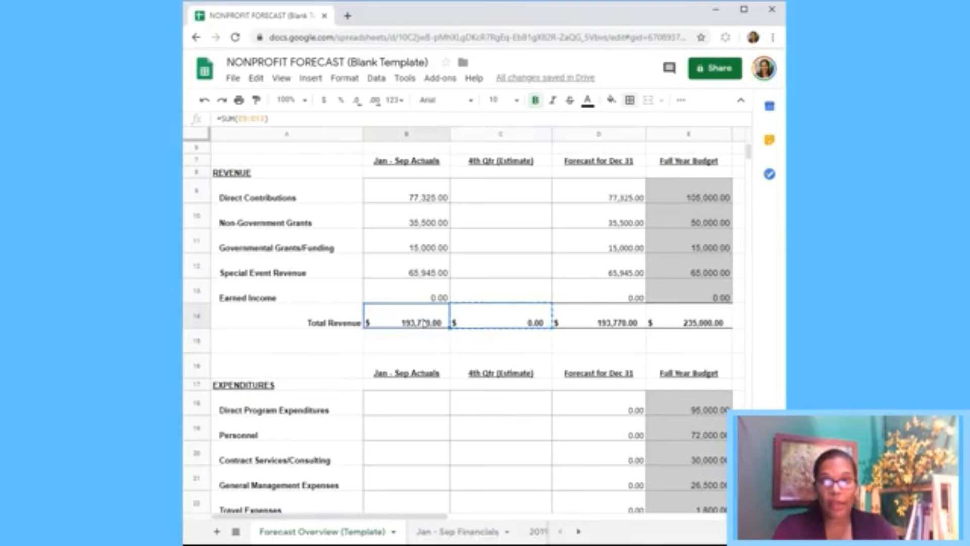
{"action": "key", "text": "ctrl+v"}
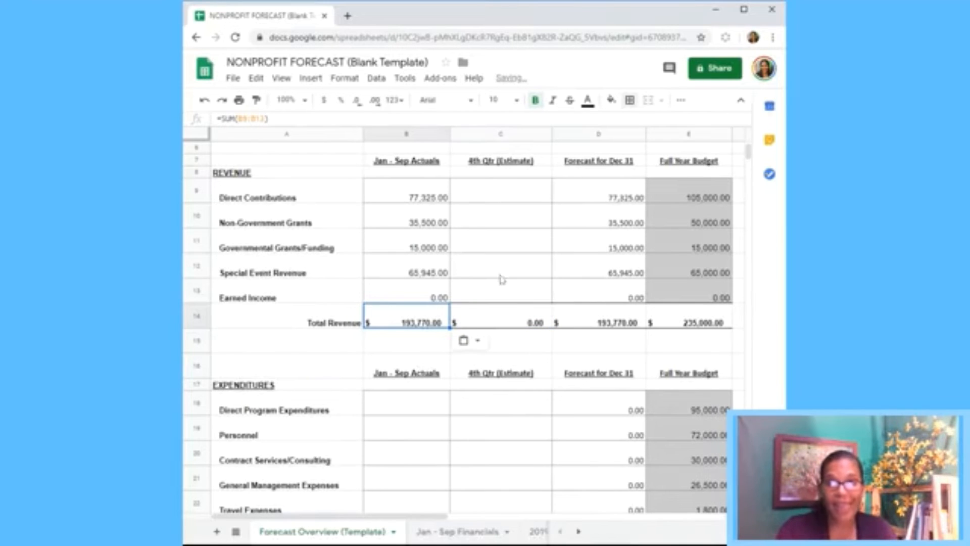
Copy the five expenditure amounts from the Jan - Sep Financials sheet into the Jan - Sep Actuals expenditure cells of Forecast Overview.
{"action": "left_click", "coordinate": [426, 410]}
{"action": "key", "text": "Down"}
{"action": "key", "text": "Down"}
{"action": "key", "text": "Down"}
{"action": "key", "text": "Down"}
{"action": "key", "text": "Down"}
{"action": "key", "text": "Down"}
{"action": "key", "text": "Down"}
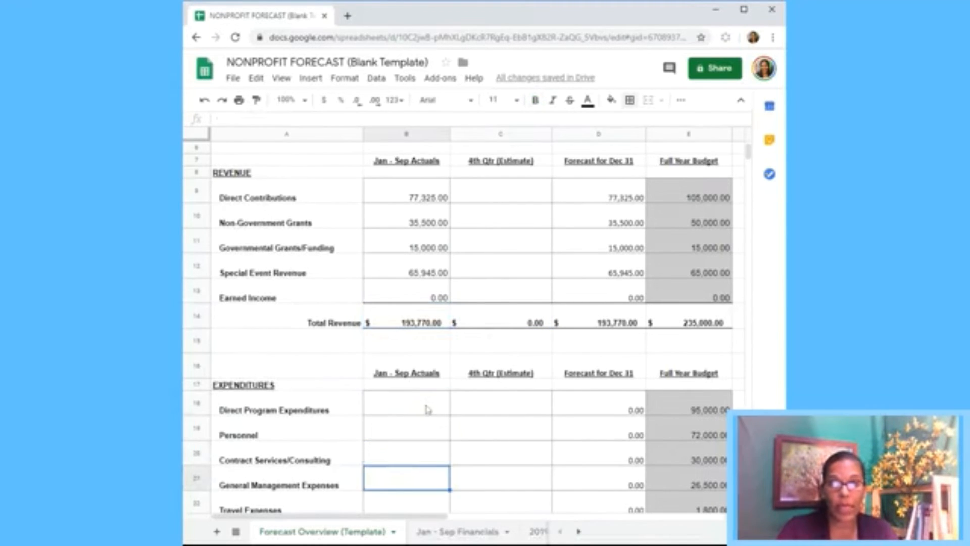
{"action": "left_click", "coordinate": [457, 531]}
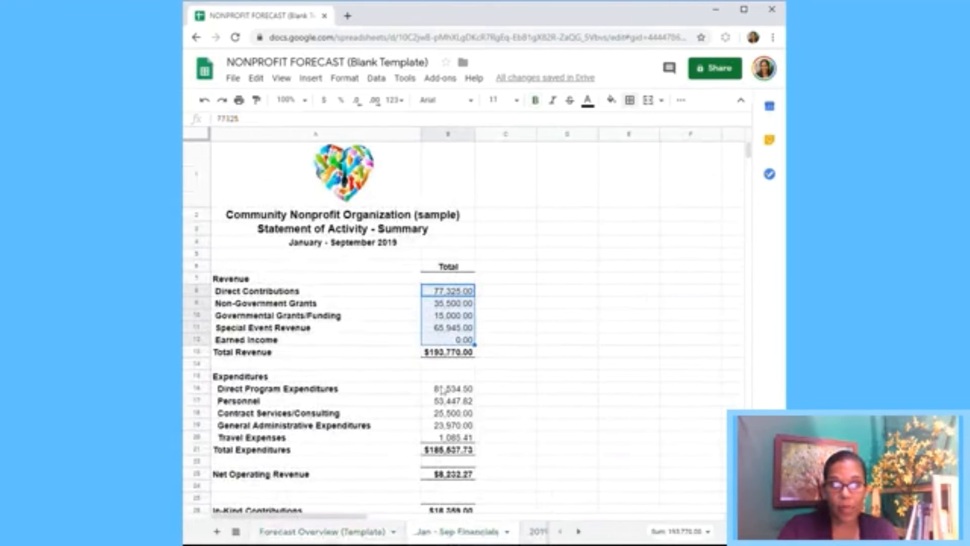
{"action": "left_click_drag", "start_coordinate": [440, 389], "coordinate": [439, 438]}
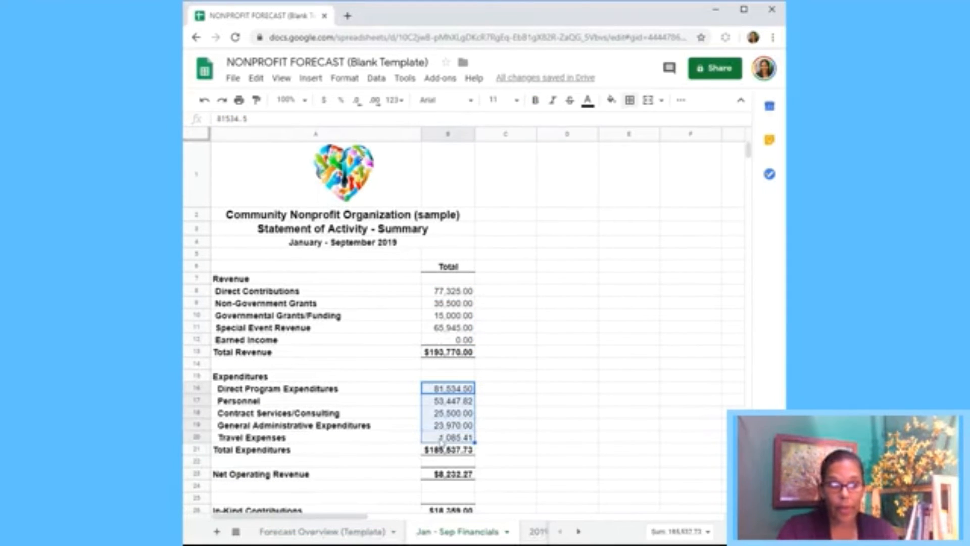
{"action": "key", "text": "ctrl+c"}
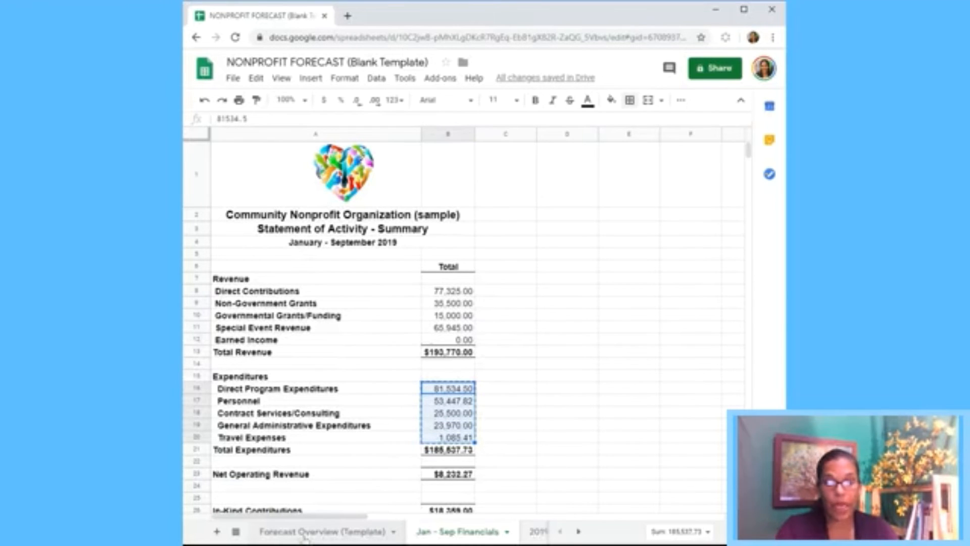
{"action": "left_click", "coordinate": [306, 535]}
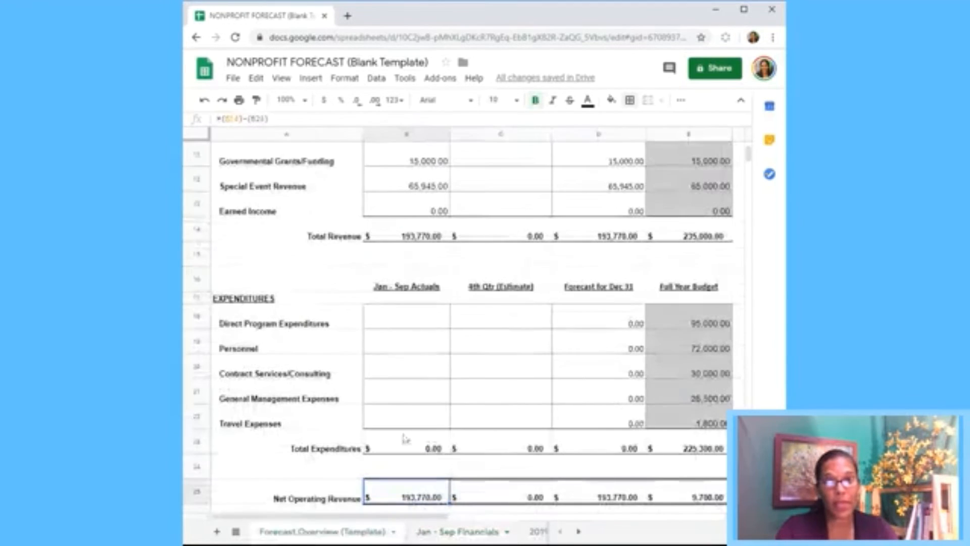
{"action": "left_click", "coordinate": [397, 323]}
{"action": "key", "text": "ctrl+v"}
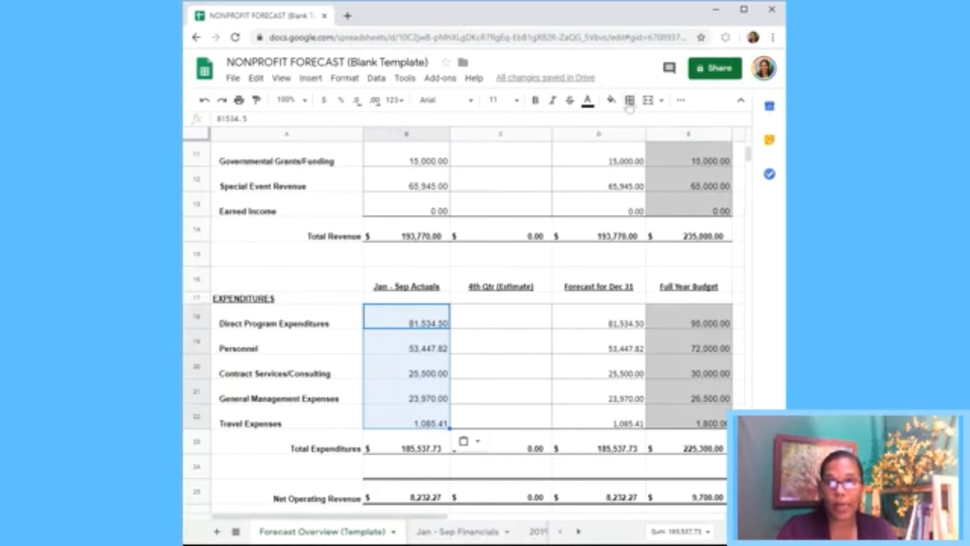
Apply all borders to the Jan - Sep Actuals cells from Direct Program Expenditures through Travel Expenses.
{"action": "left_click", "coordinate": [630, 100]}
{"action": "left_click", "coordinate": [634, 123]}
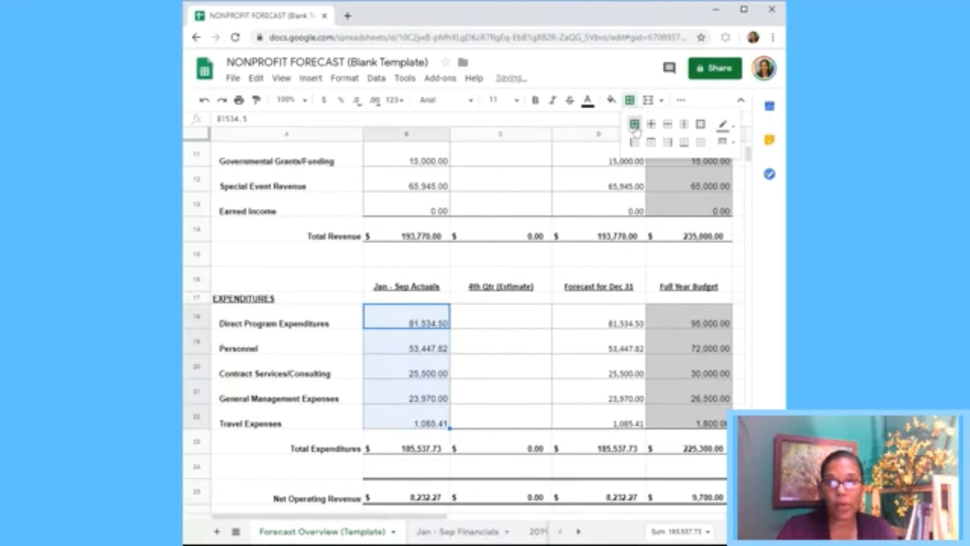
{"action": "left_click", "coordinate": [467, 447]}
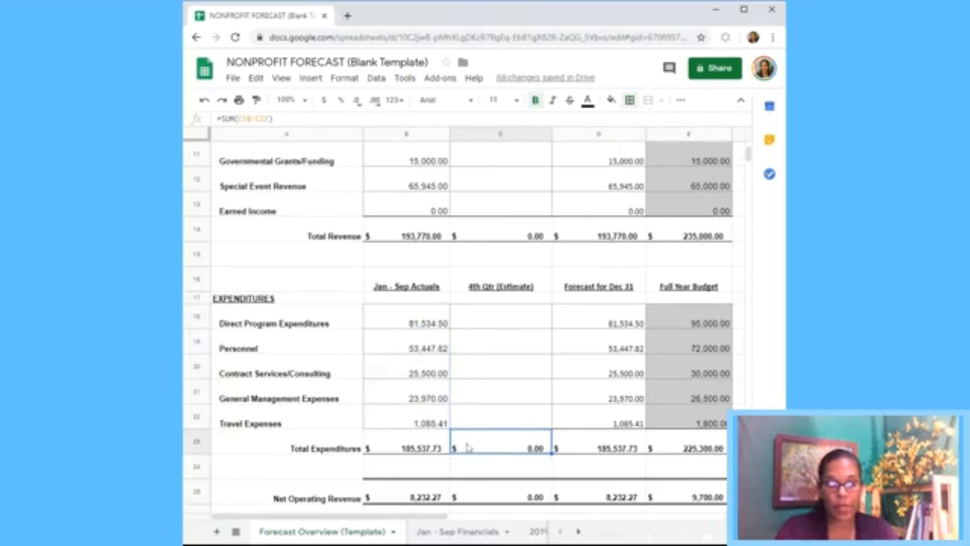
Copy the Total Expenditures cell of the 4th Qtr (Estimate) column into the Jan - Sep Actuals Total Expenditures cell.
{"action": "key", "text": "ctrl+c"}
{"action": "key", "text": "ctrl+v"}
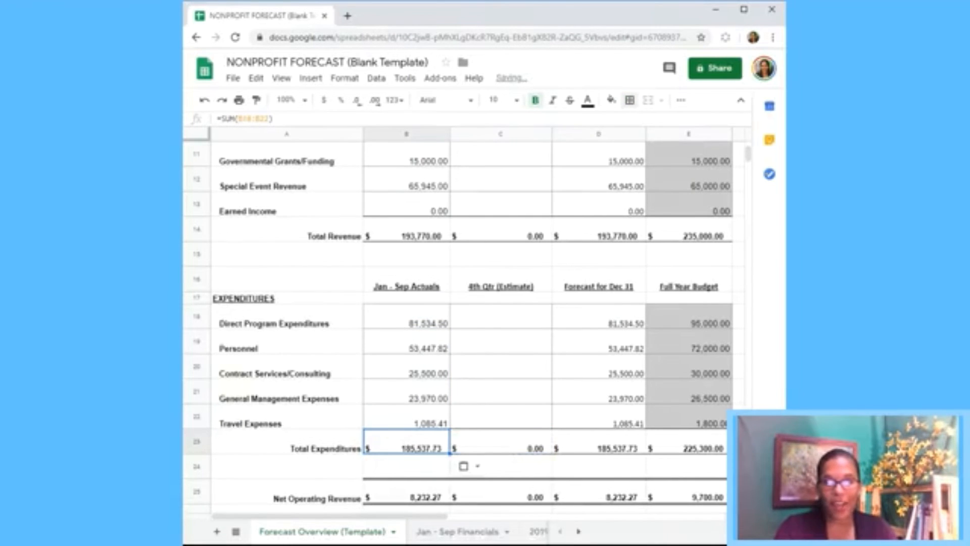
Look up the in-kind contributions on the Jan - Sep Financials sheet and enter 18359 as Jan - Sep Actuals for Advertising/Facilities/Goods/Services in Forecast Overview.
{"action": "left_click", "coordinate": [407, 466]}
{"action": "key", "text": "Down"}
{"action": "key", "text": "Down"}
{"action": "key", "text": "Down"}
{"action": "key", "text": "Down"}
{"action": "key", "text": "Down"}
{"action": "key", "text": "Down"}
{"action": "key", "text": "Down"}
{"action": "key", "text": "Down"}
{"action": "key", "text": "Down"}
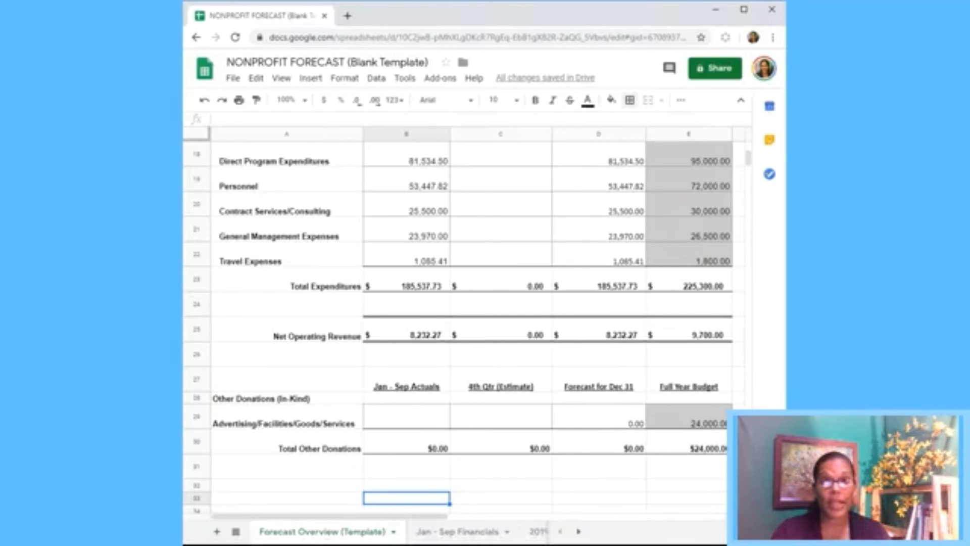
{"action": "left_click", "coordinate": [399, 418]}
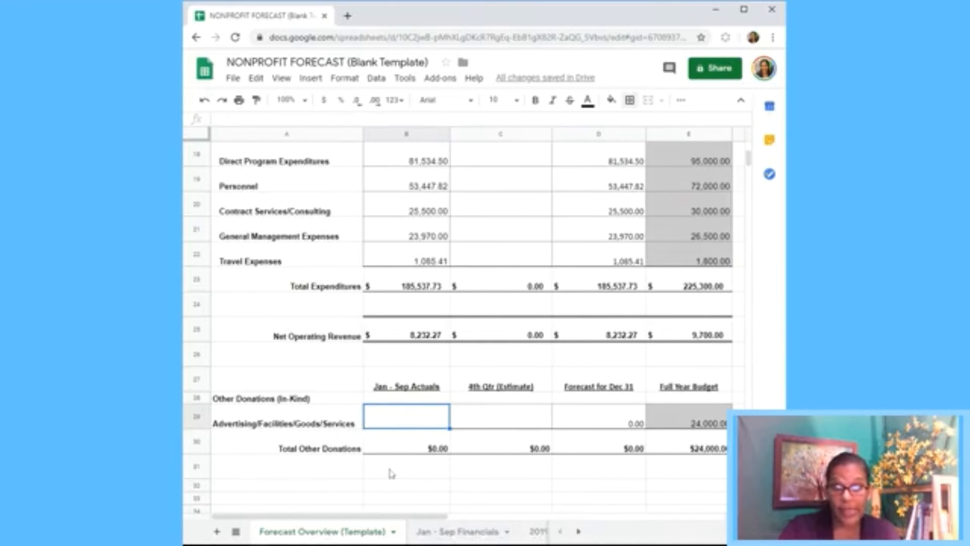
{"action": "left_click", "coordinate": [458, 537]}
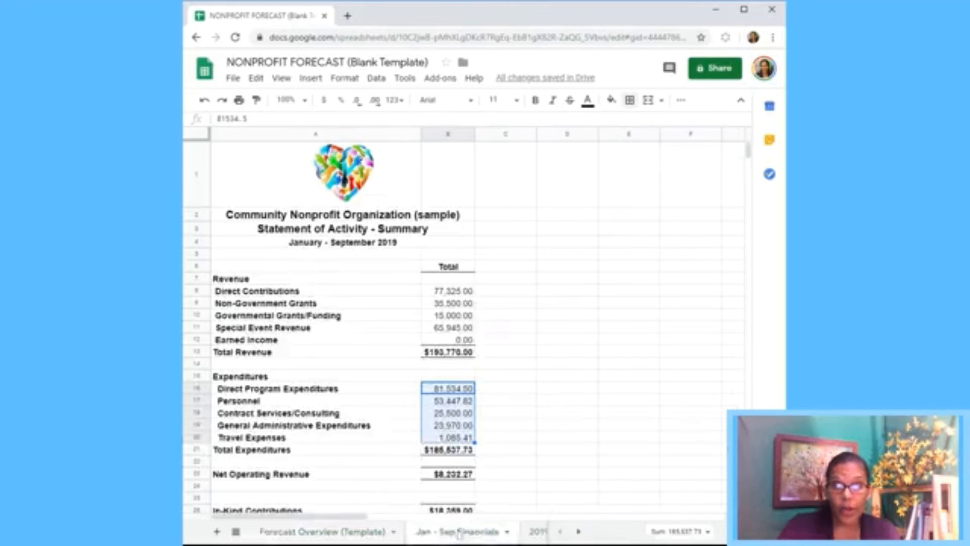
{"action": "left_click", "coordinate": [459, 510]}
{"action": "key", "text": "Down"}
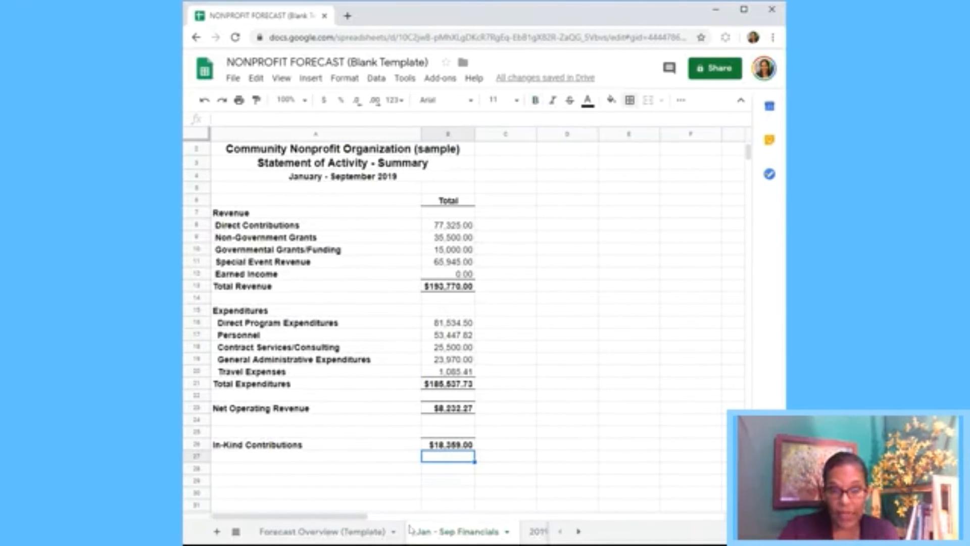
{"action": "left_click", "coordinate": [338, 534]}
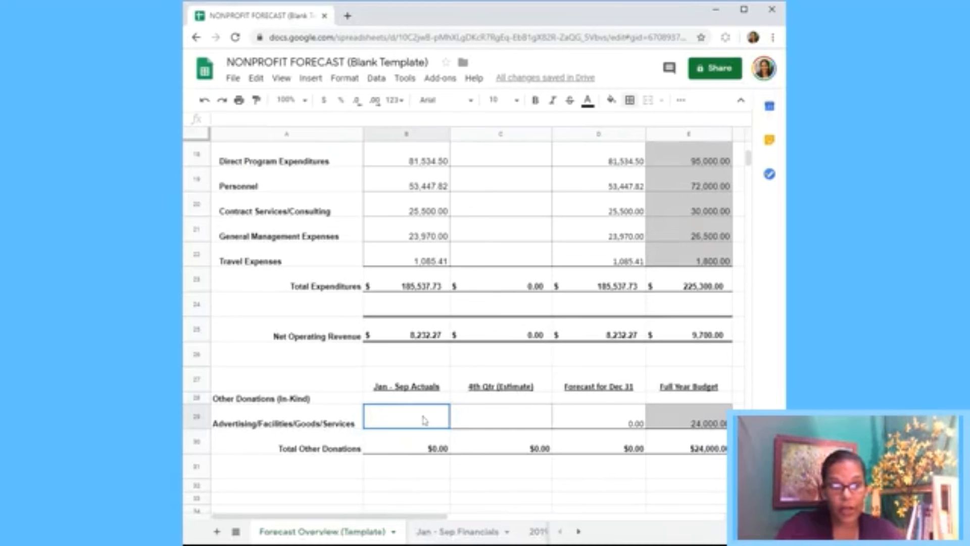
{"action": "type", "text": "18359"}
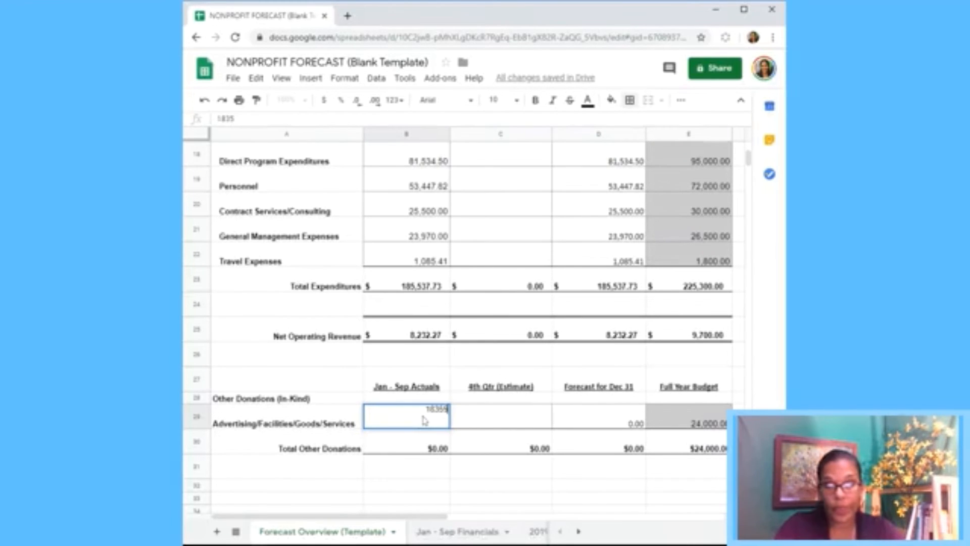
{"action": "key", "text": "Tab"}
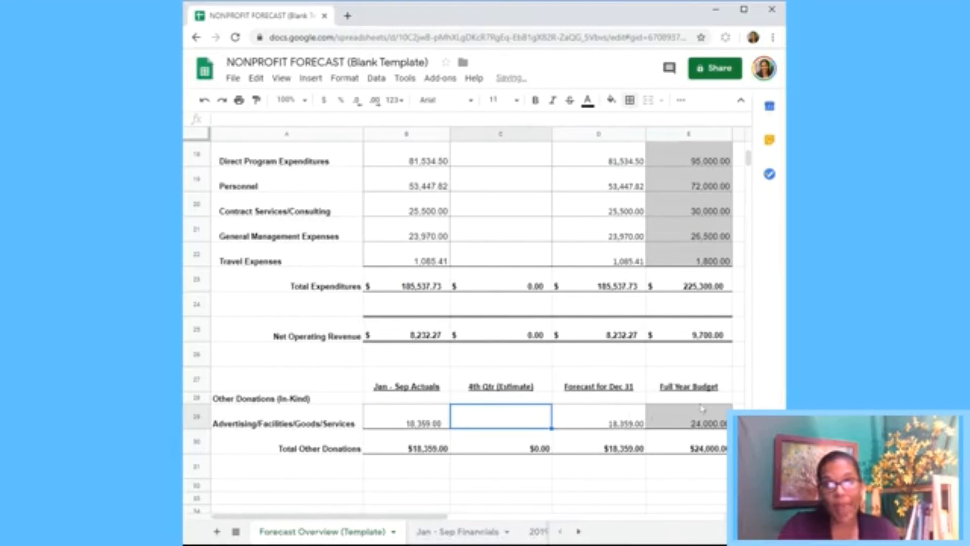
Review the Full Year Budget column from the in-kind donations row up to the column heading above the Revenue section.
{"action": "left_click", "coordinate": [696, 416]}
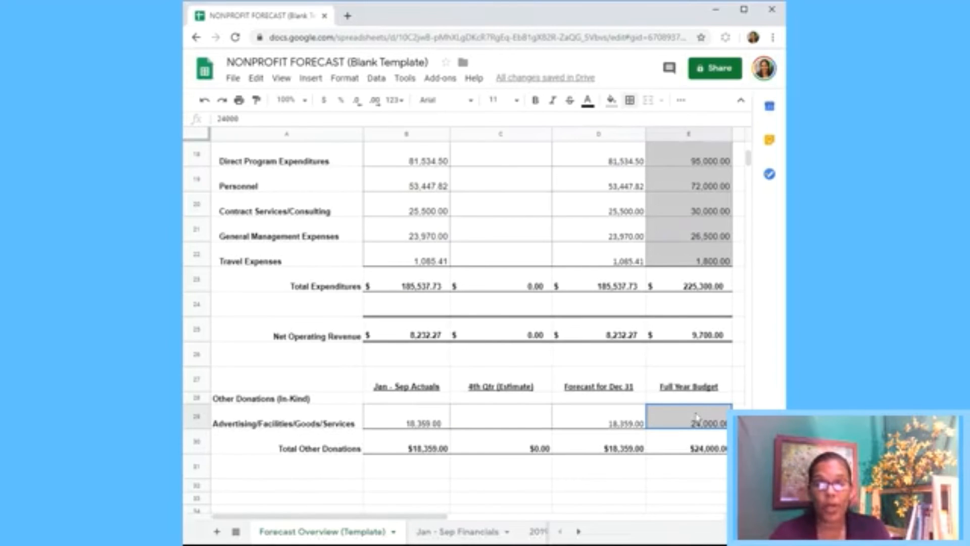
{"action": "key", "text": "Up"}
{"action": "key", "text": "Up"}
{"action": "key", "text": "Up"}
{"action": "key", "text": "Up"}
{"action": "key", "text": "Up"}
{"action": "key", "text": "Up"}
{"action": "key", "text": "Up"}
{"action": "key", "text": "Up"}
{"action": "key", "text": "Up"}
{"action": "key", "text": "Up"}
{"action": "key", "text": "Up"}
{"action": "key", "text": "Up"}
{"action": "key", "text": "Up"}
{"action": "key", "text": "Up"}
{"action": "key", "text": "Up"}
{"action": "key", "text": "Up"}
{"action": "key", "text": "Up"}
{"action": "key", "text": "Up"}
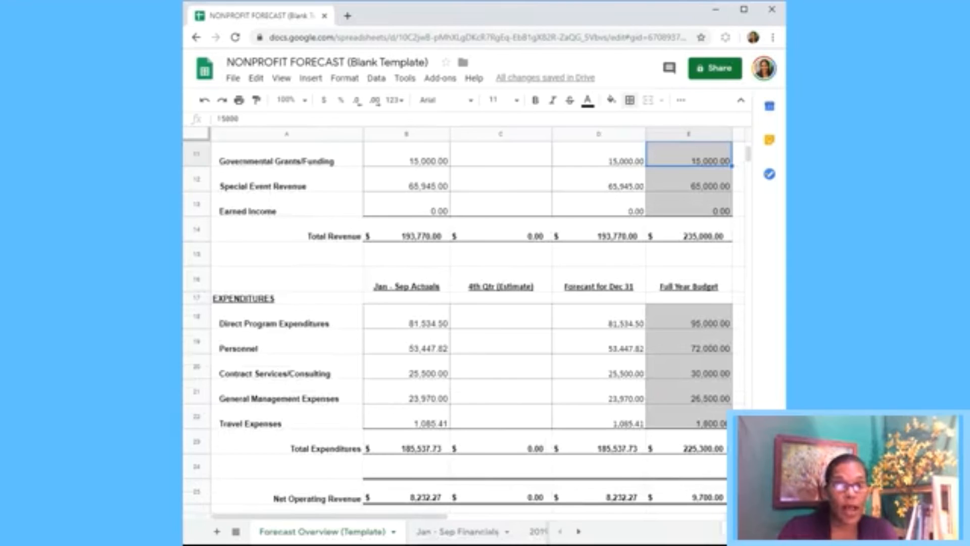
{"action": "key", "text": "Up"}
{"action": "key", "text": "Up"}
{"action": "key", "text": "Up"}
{"action": "key", "text": "Up"}
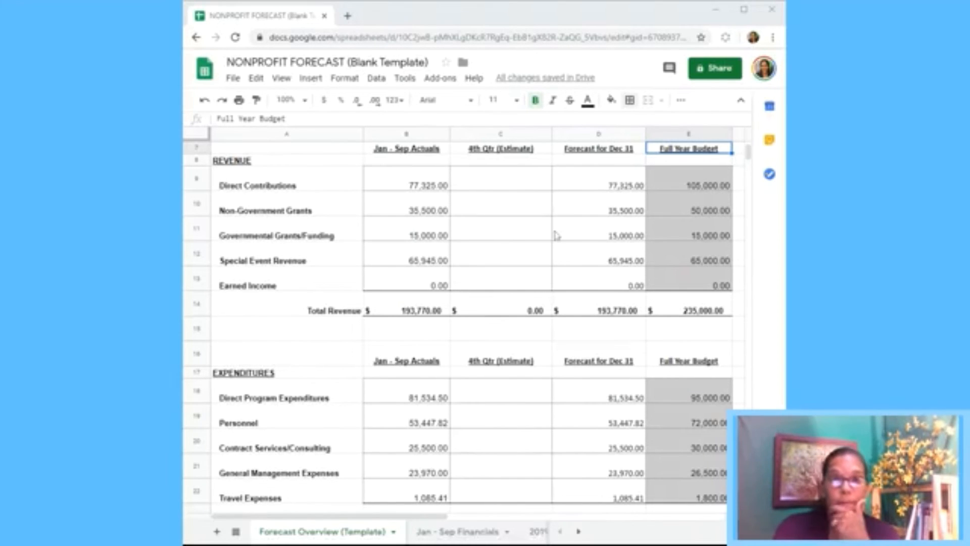
Calculate the budget share of Jan - Sep Total Revenue in G14 with =SUM(B14/E14) and format the cell as a percentage.
{"action": "left_click", "coordinate": [520, 210]}
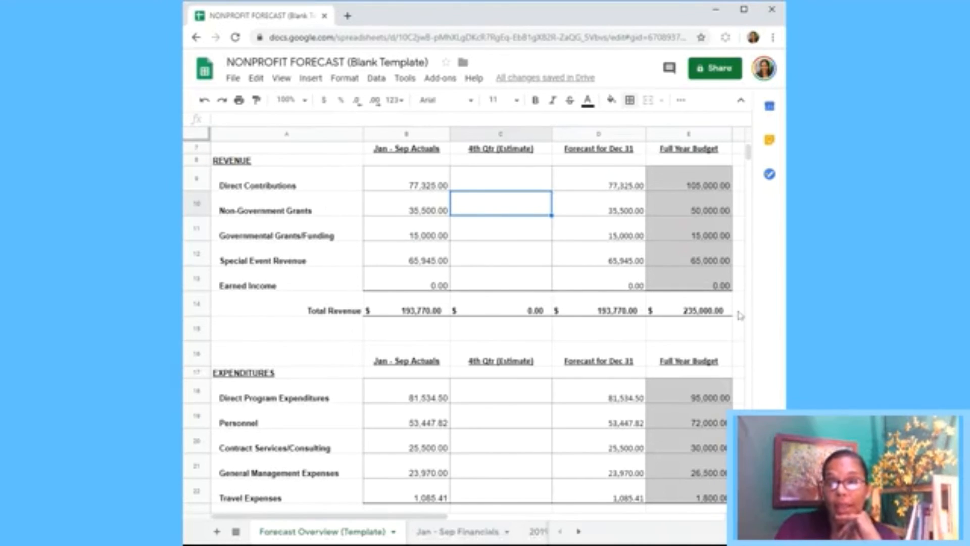
{"action": "key", "text": "Right"}
{"action": "key", "text": "Right"}
{"action": "key", "text": "Right"}
{"action": "key", "text": "Right"}
{"action": "key", "text": "Down"}
{"action": "key", "text": "Down"}
{"action": "key", "text": "Down"}
{"action": "key", "text": "Down"}
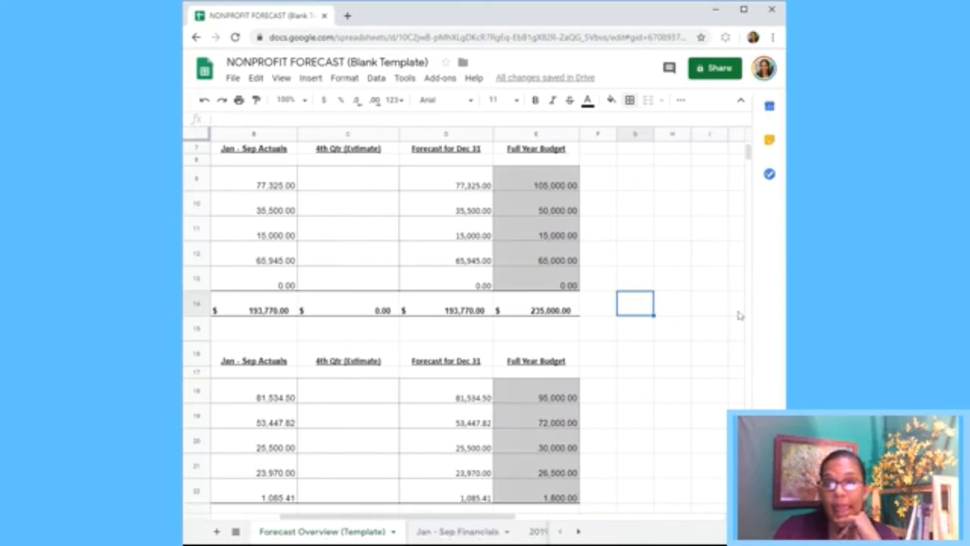
{"action": "left_click", "coordinate": [741, 101]}
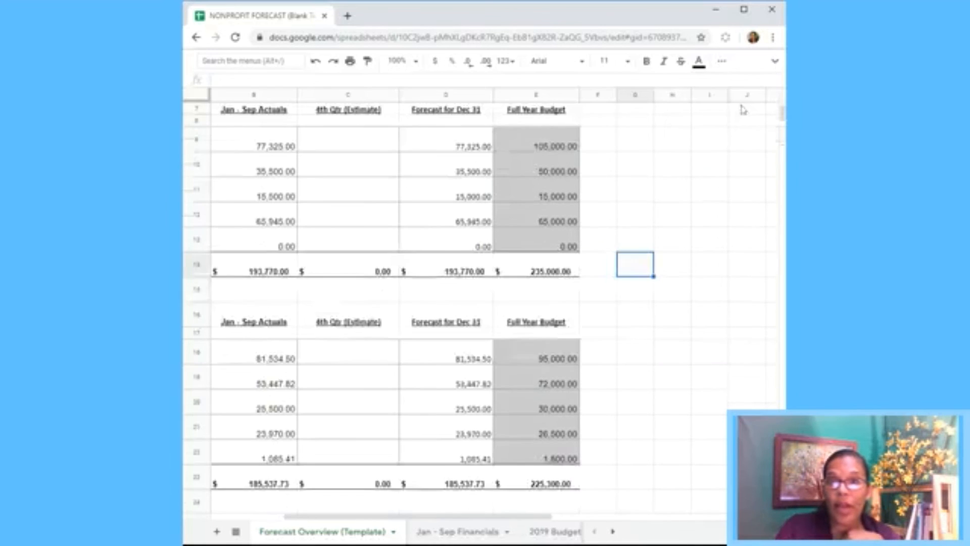
{"action": "left_click", "coordinate": [775, 61]}
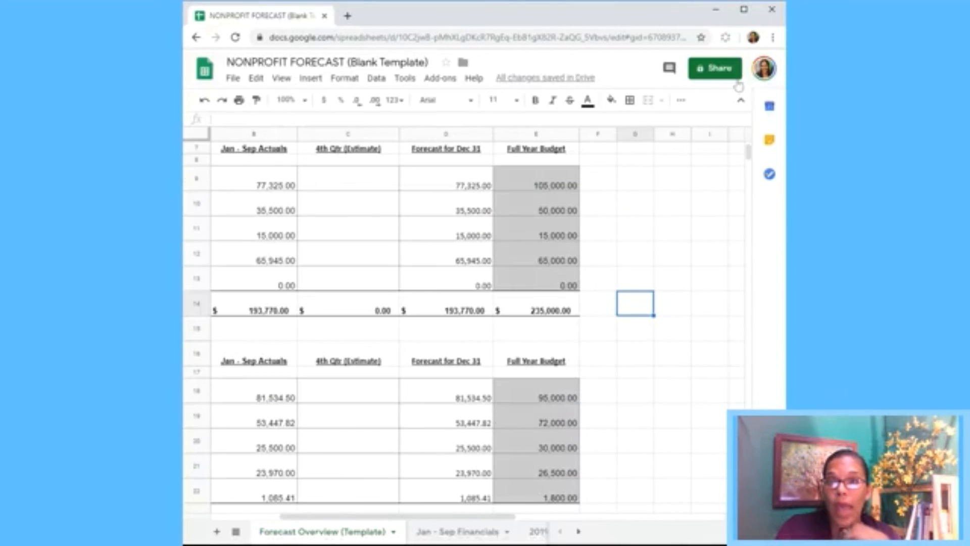
{"action": "left_click", "coordinate": [681, 99]}
{"action": "left_click", "coordinate": [676, 123]}
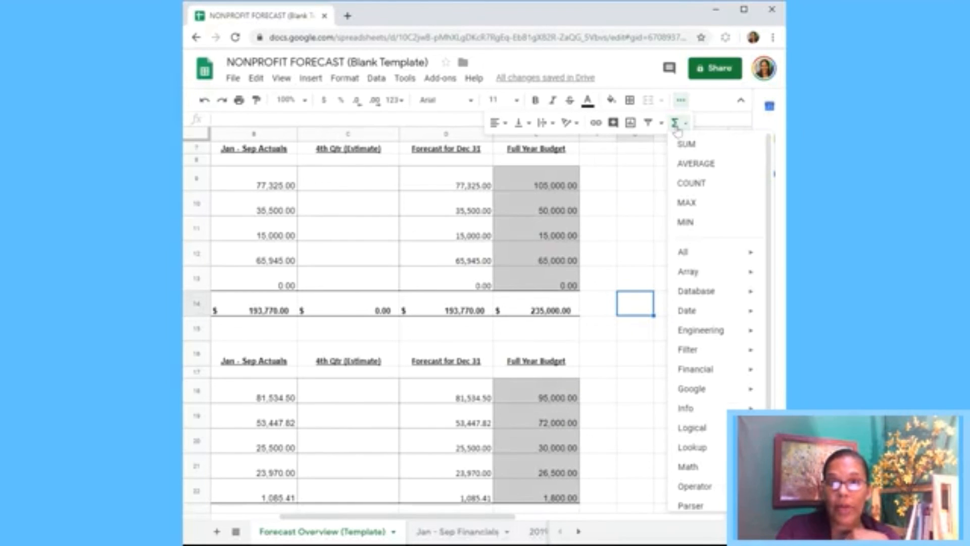
{"action": "left_click", "coordinate": [687, 143]}
{"action": "left_click", "coordinate": [262, 313]}
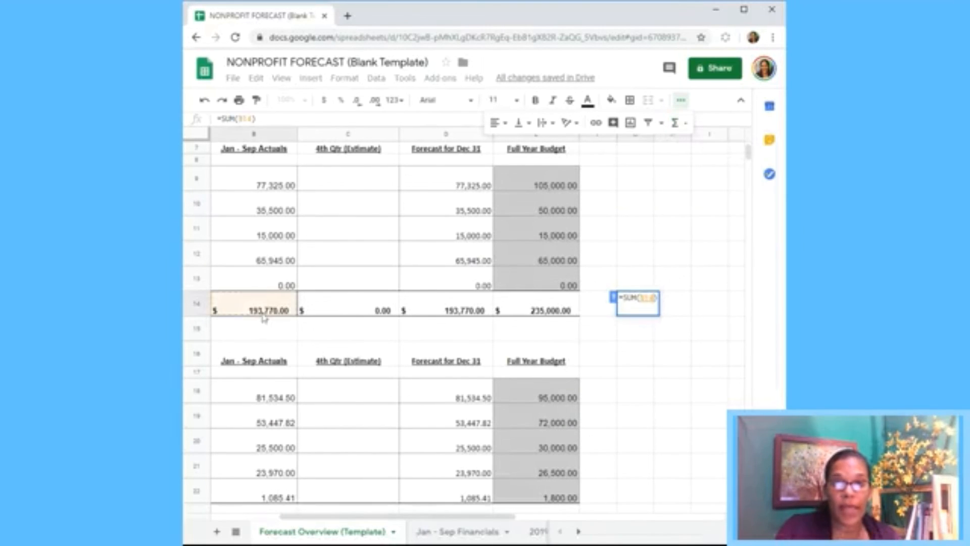
{"action": "type", "text": "/"}
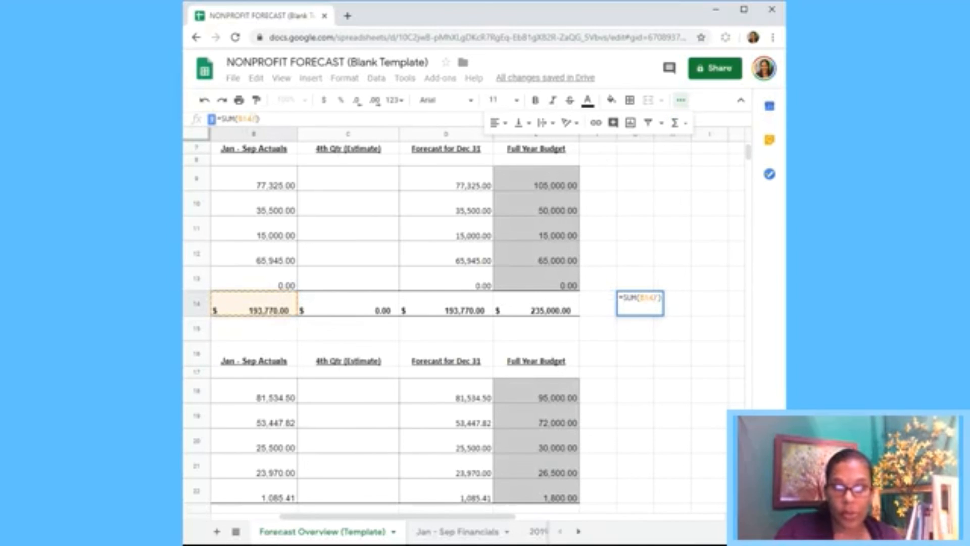
{"action": "left_click", "coordinate": [551, 303]}
{"action": "key", "text": "Return"}
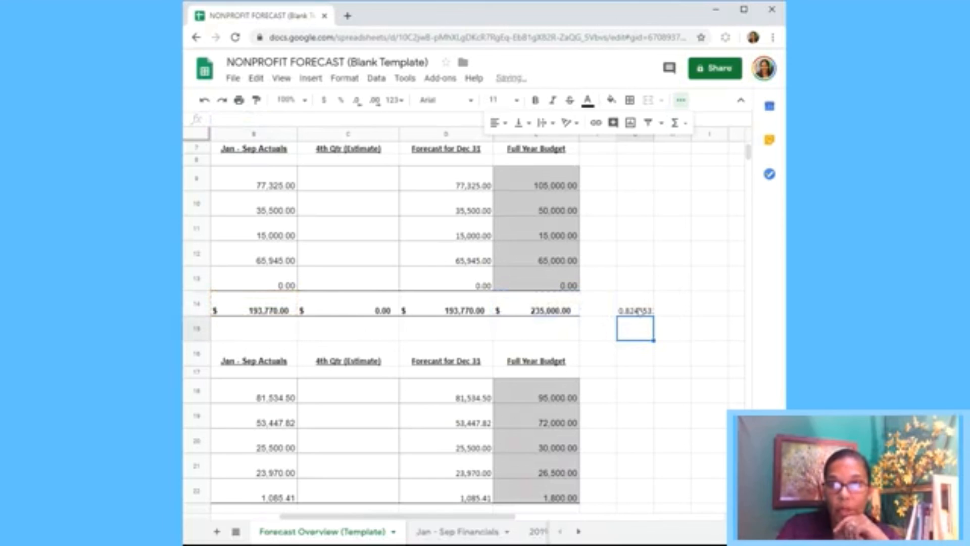
{"action": "left_click", "coordinate": [639, 309]}
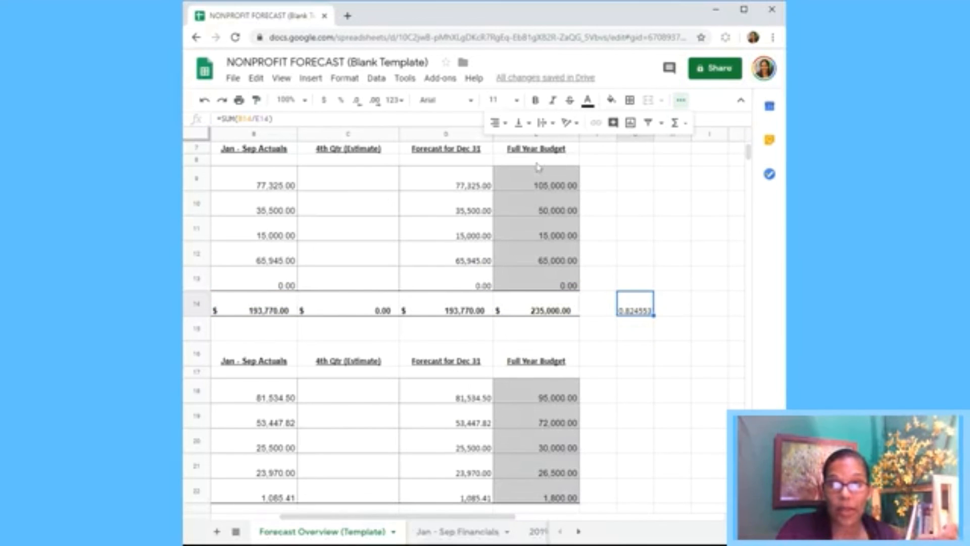
{"action": "left_click", "coordinate": [342, 101]}
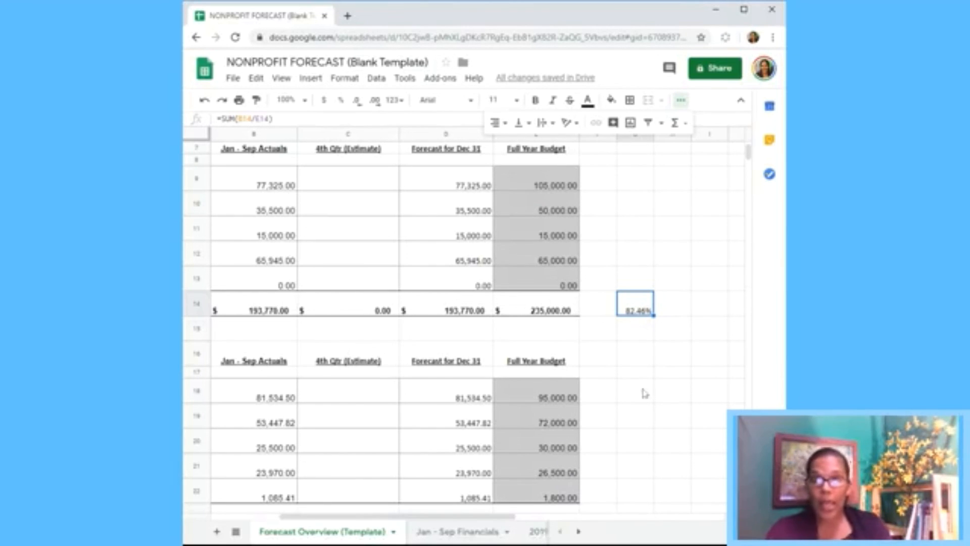
Copy the percentage formula from G14 to G23, beside the Total Expenditures row.
{"action": "key", "text": "ctrl+c"}
{"action": "key", "text": "Down"}
{"action": "key", "text": "Down"}
{"action": "key", "text": "Down"}
{"action": "key", "text": "Down"}
{"action": "key", "text": "Down"}
{"action": "key", "text": "Down"}
{"action": "key", "text": "Down"}
{"action": "key", "text": "Down"}
{"action": "key", "text": "Down"}
{"action": "key", "text": "Down"}
{"action": "key", "text": "Down"}
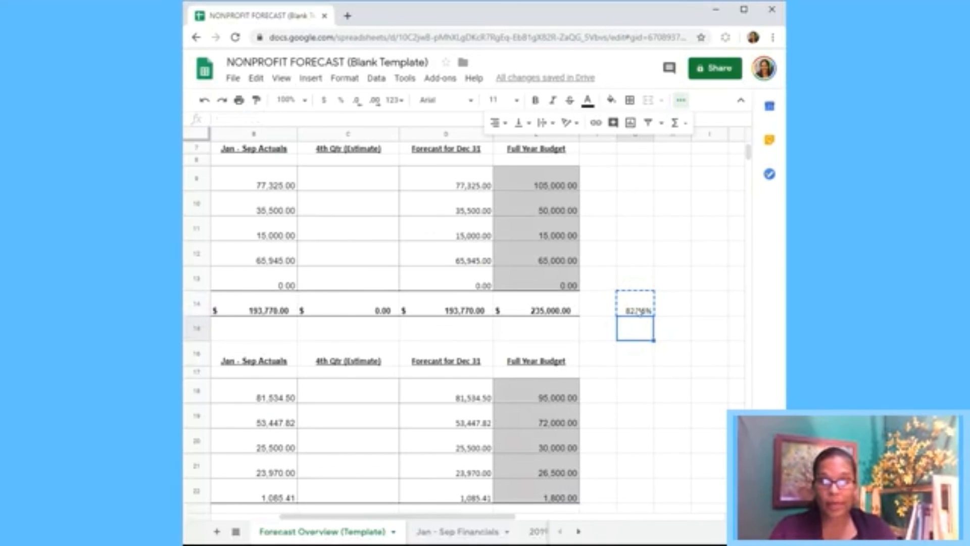
{"action": "key", "text": "Up"}
{"action": "key", "text": "Up"}
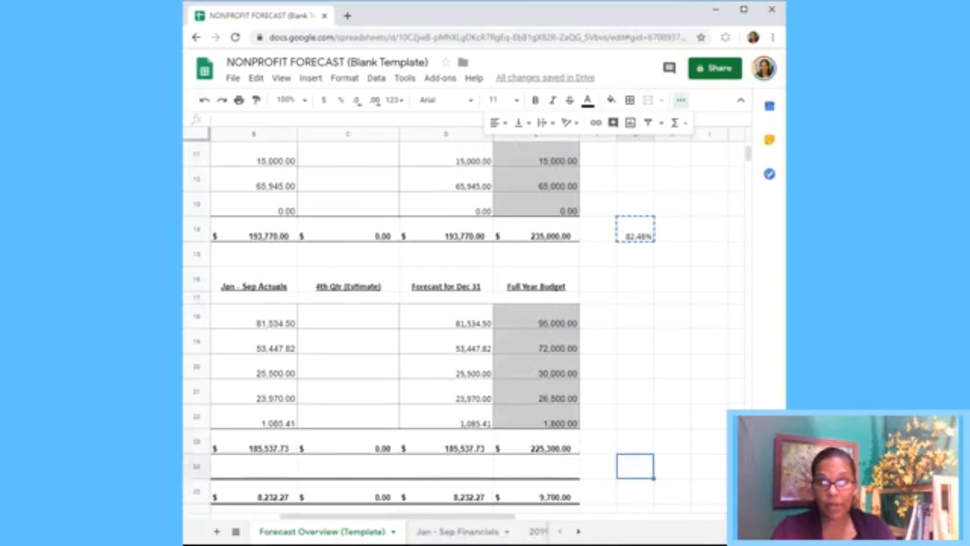
{"action": "key", "text": "ctrl+v"}
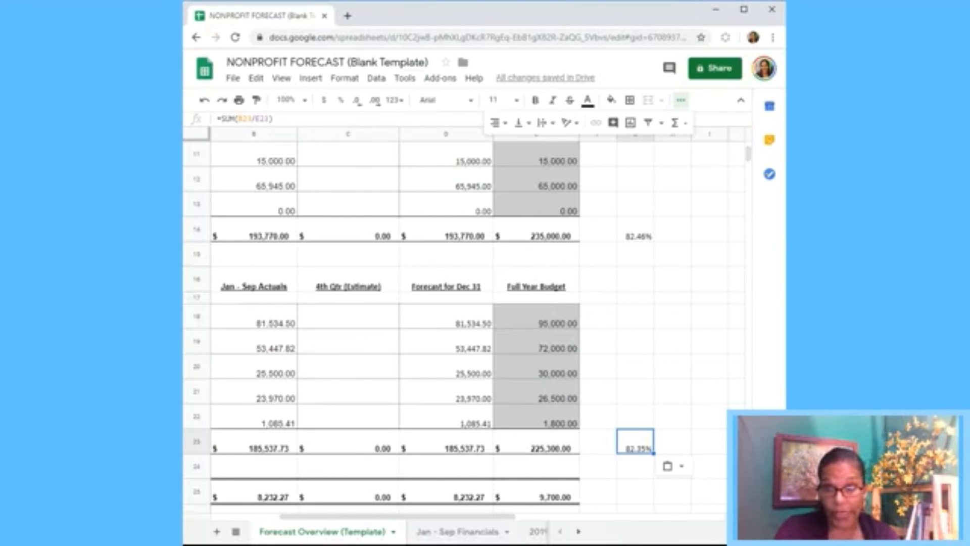
{"action": "left_click", "coordinate": [311, 202]}
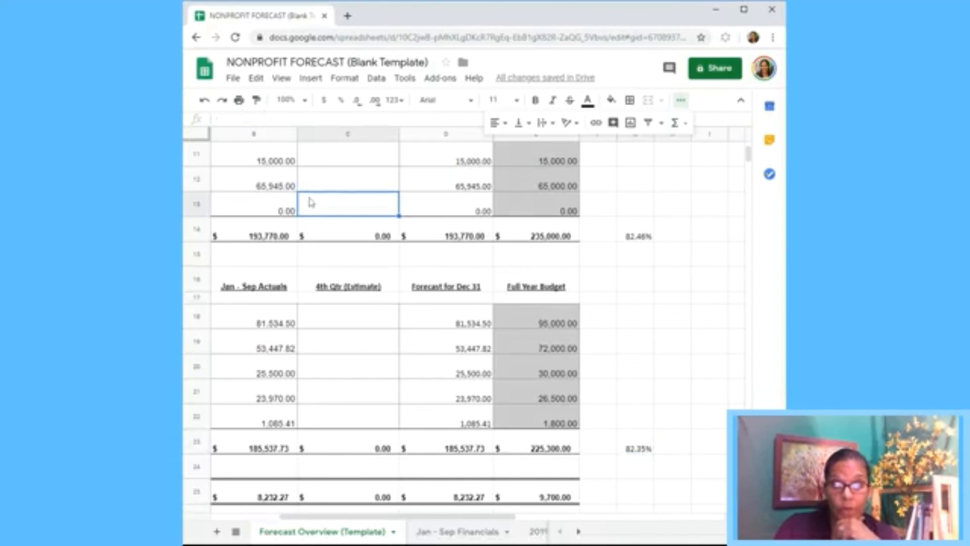
{"action": "scroll", "coordinate": [308, 201], "scroll_direction": "up", "scroll_amount": 3}
{"action": "key", "text": "ctrl+Home"}
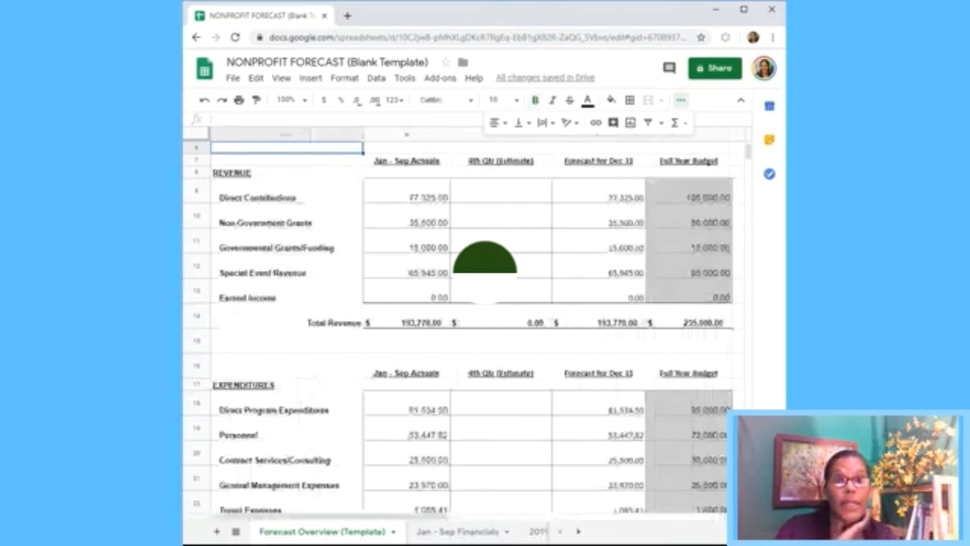